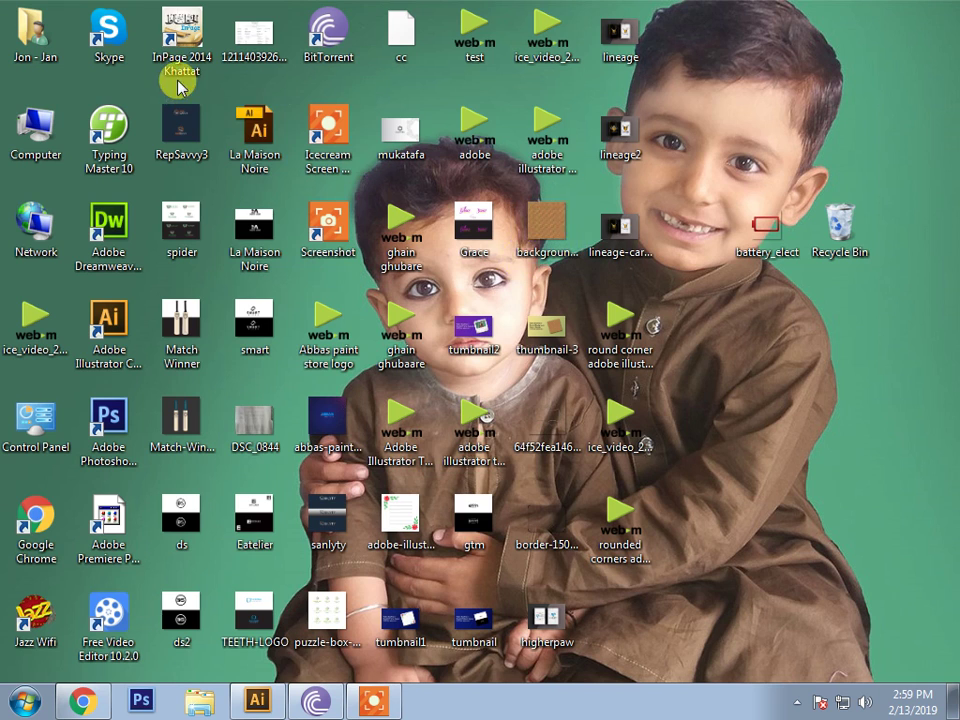
# Step: Create a new 1000×1000 px document named 'adobe illustrator effects tutorials'
pyautogui.click(180, 62)
pyautogui.click(258, 703)
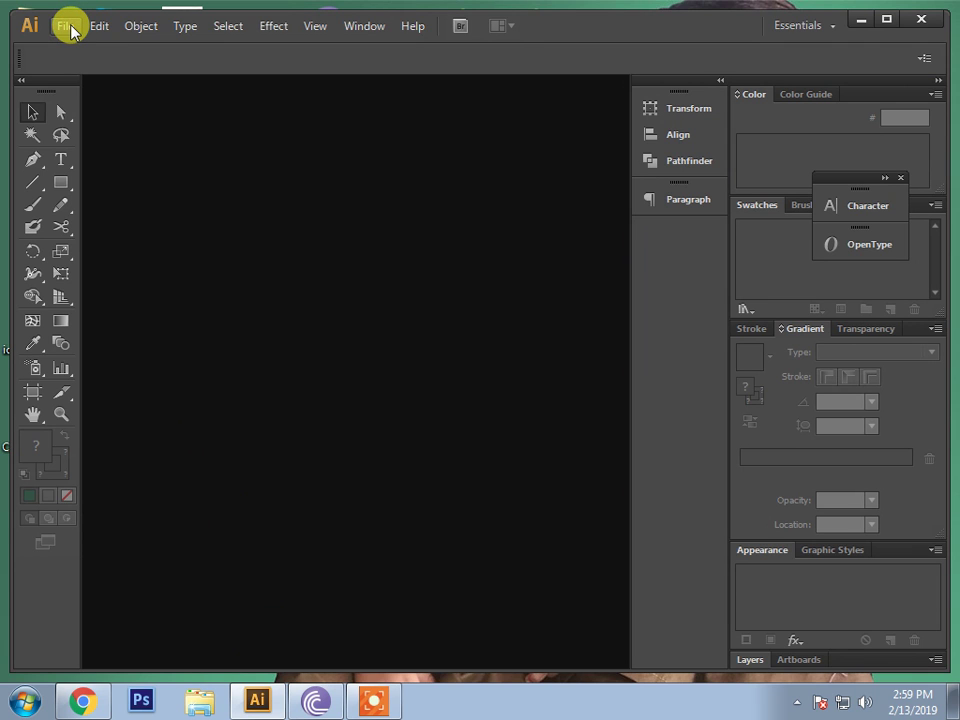
pyautogui.click(66, 26)
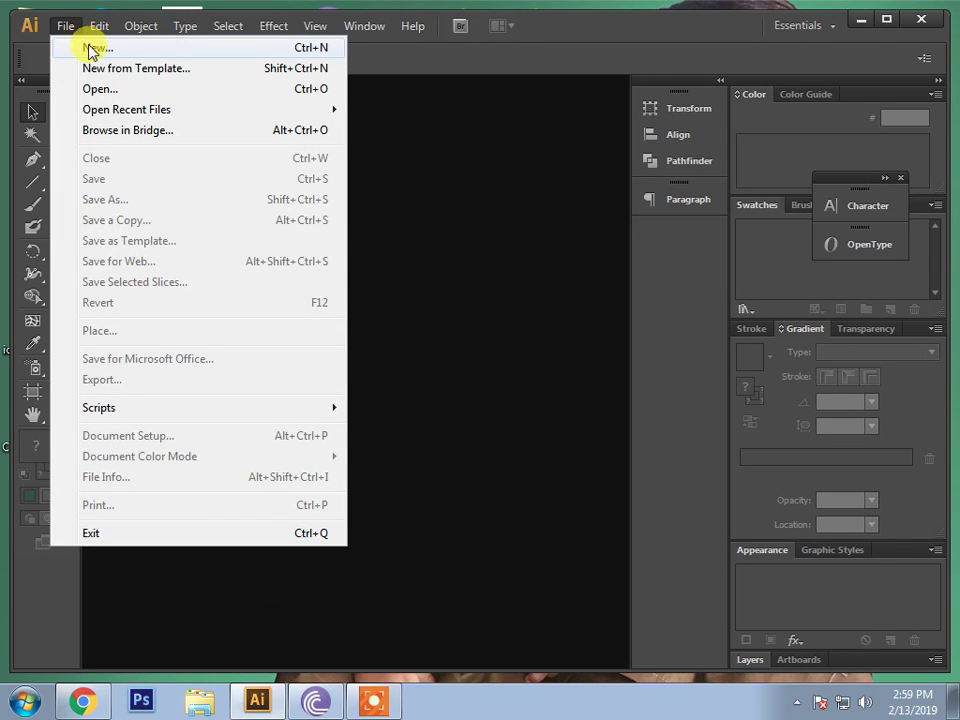
pyautogui.click(92, 50)
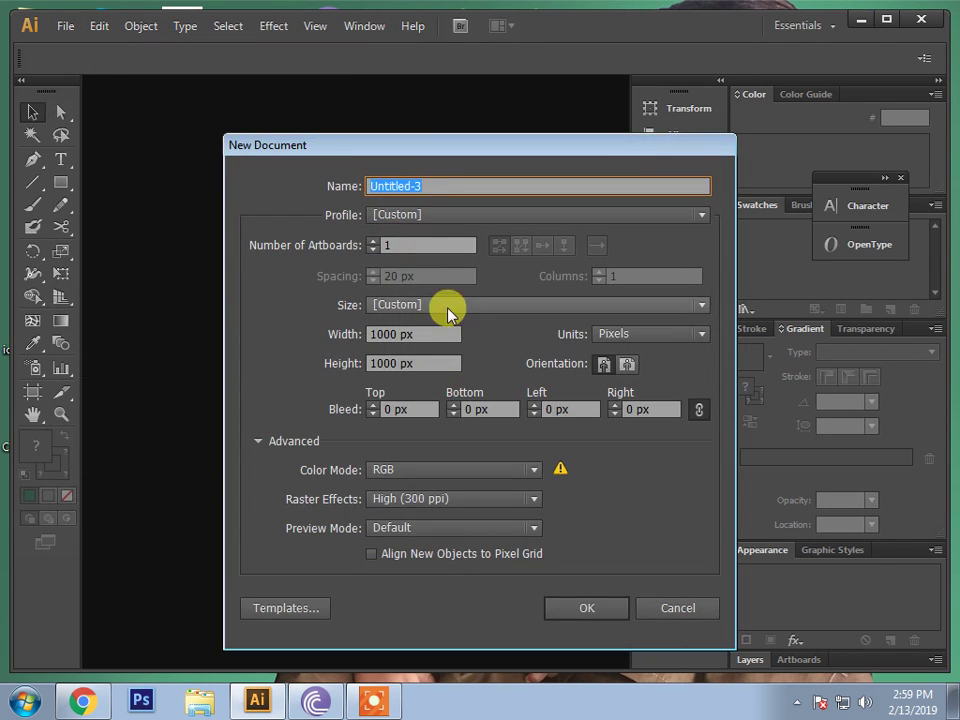
pyautogui.click(462, 185)
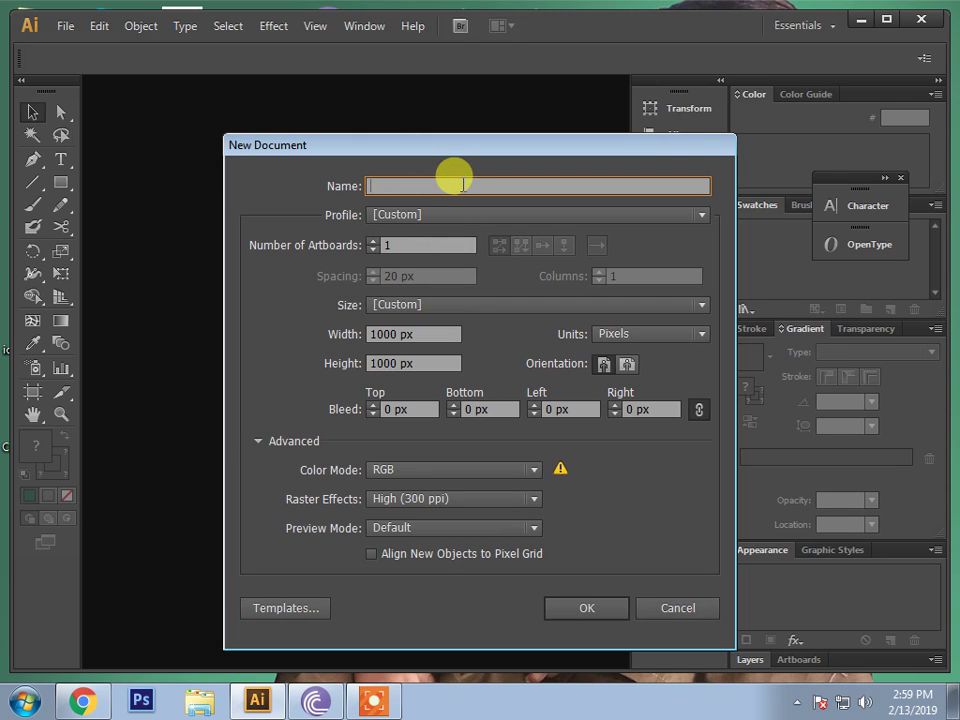
pyautogui.write('adobe illustrator effects tutorials')
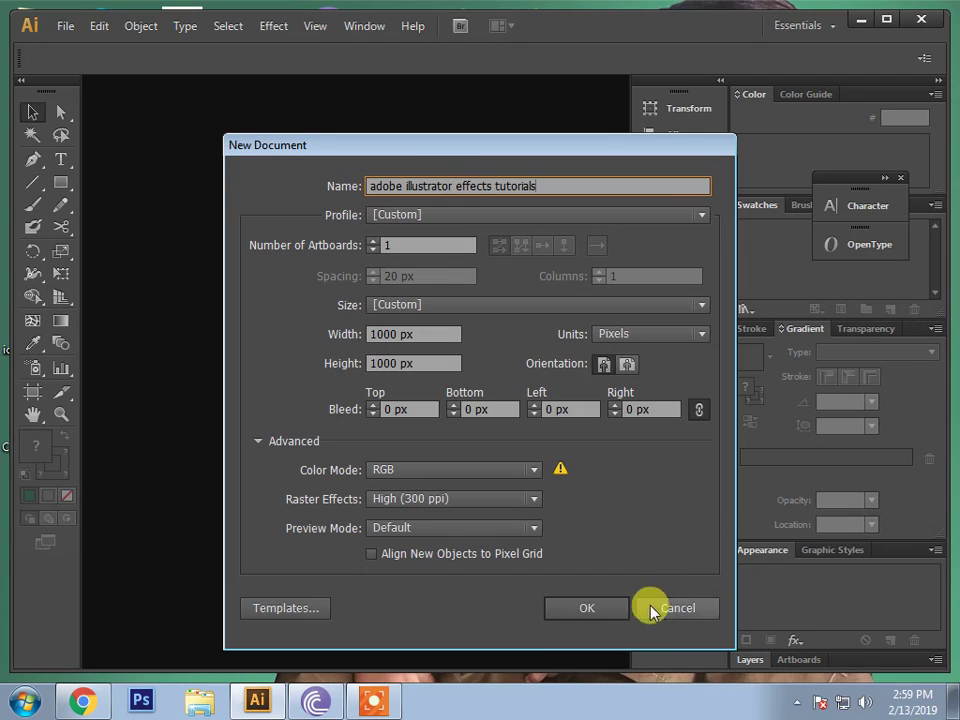
pyautogui.click(601, 608)
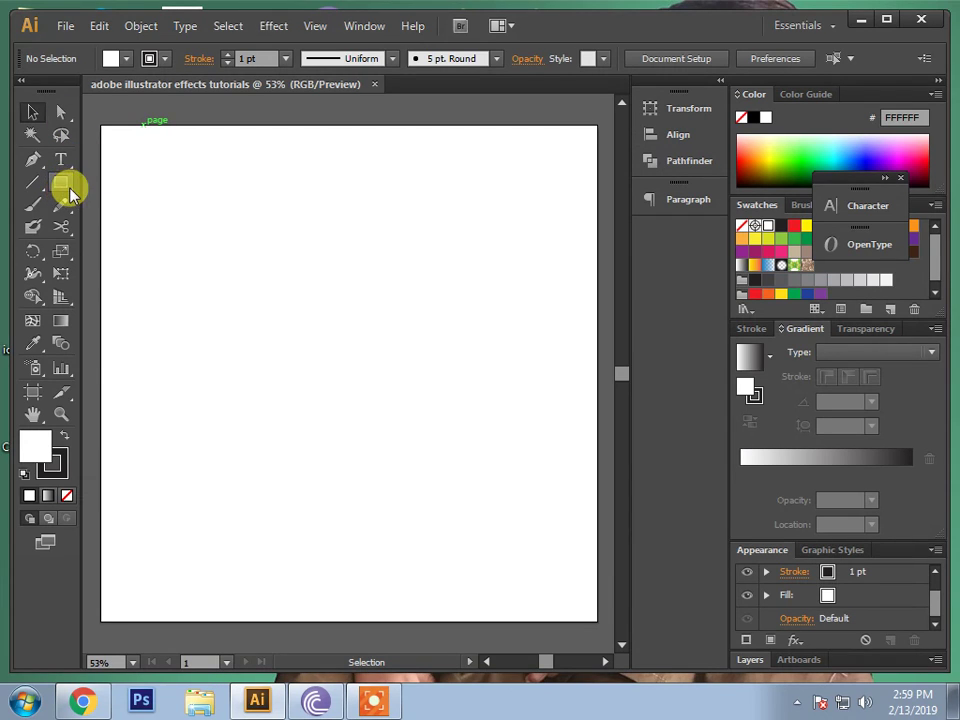
# Step: Draw a small circle near the top-left with no stroke and a solid red fill
pyautogui.moveTo(69, 189); pyautogui.dragTo(104, 230)
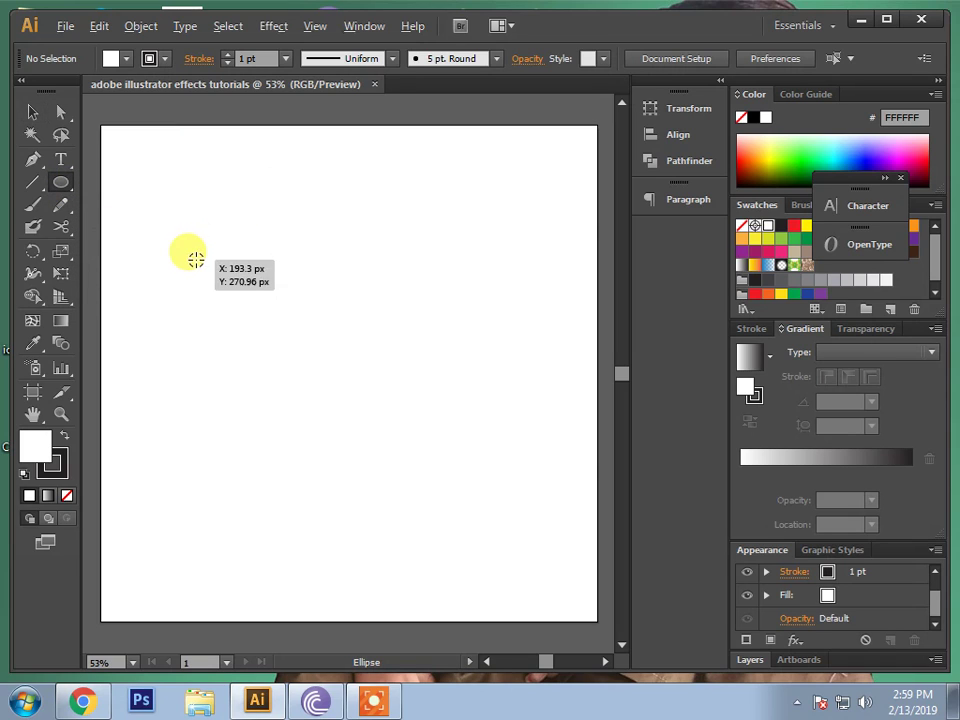
pyautogui.moveTo(135, 207); pyautogui.dragTo(163, 240)
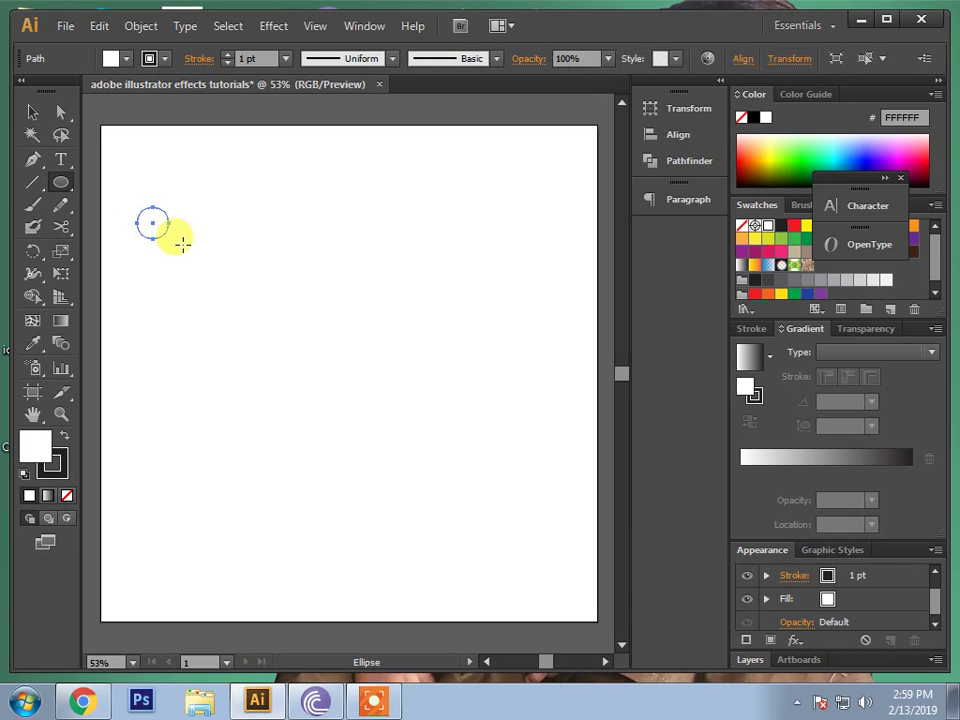
pyautogui.click(167, 59)
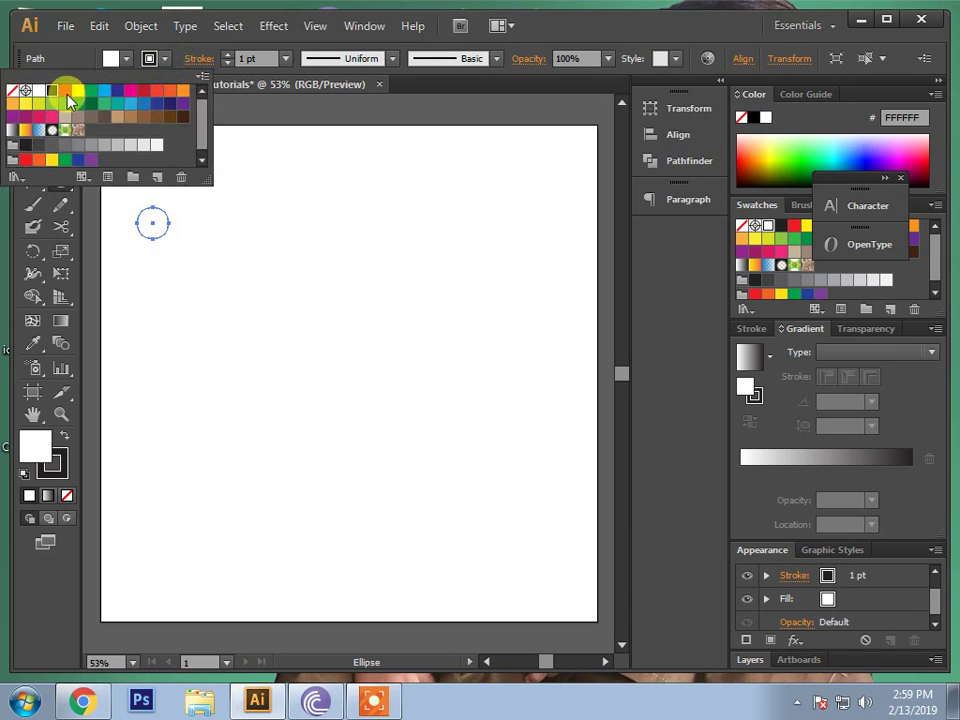
pyautogui.click(12, 90)
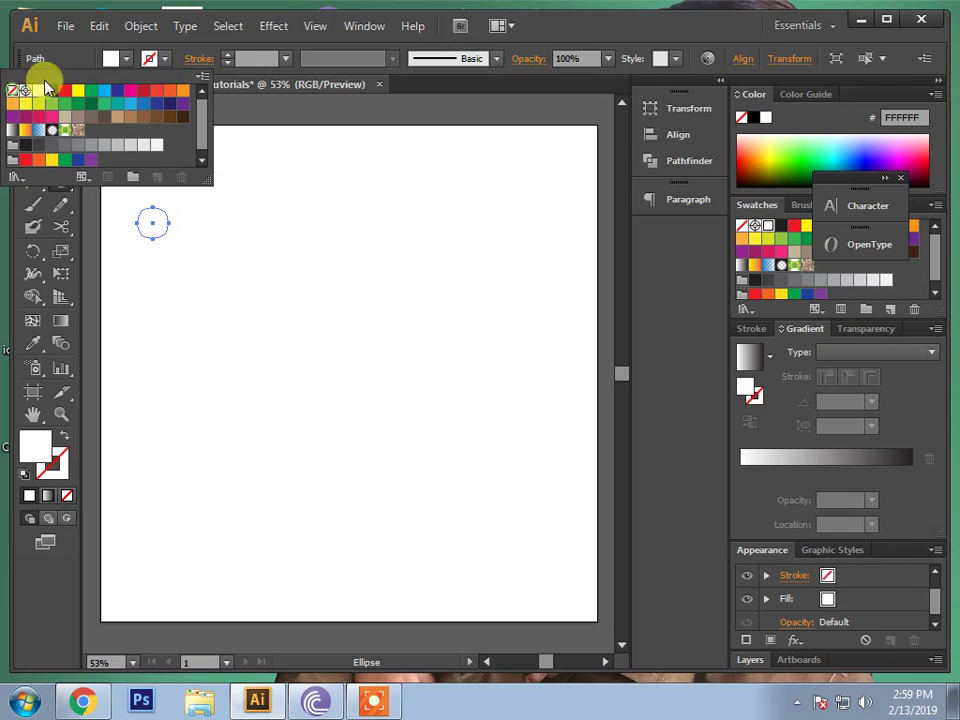
pyautogui.click(127, 63)
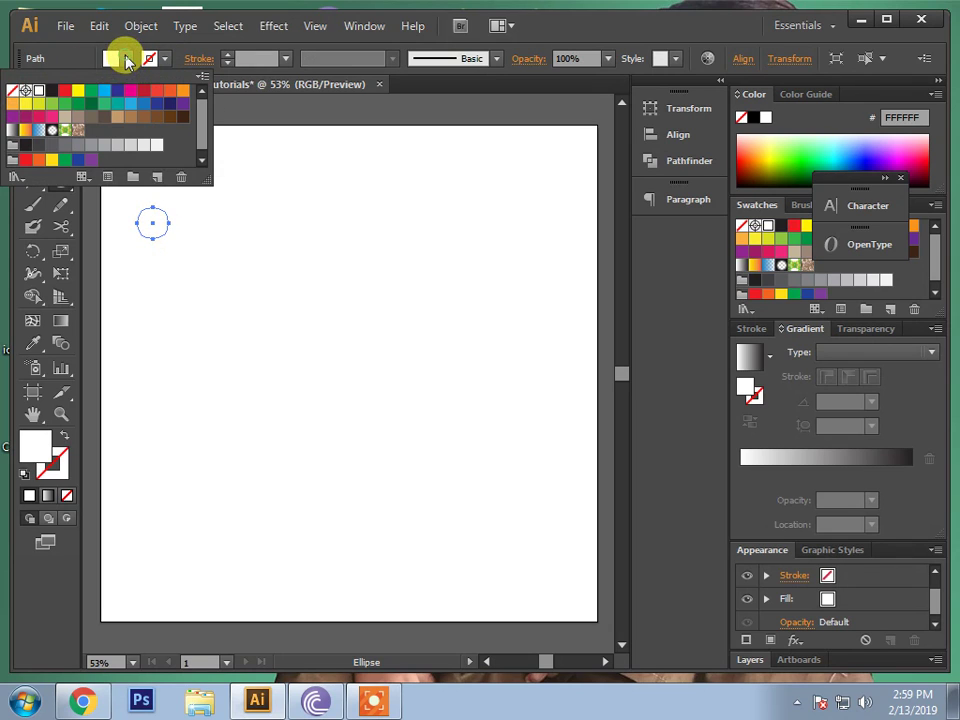
pyautogui.click(63, 90)
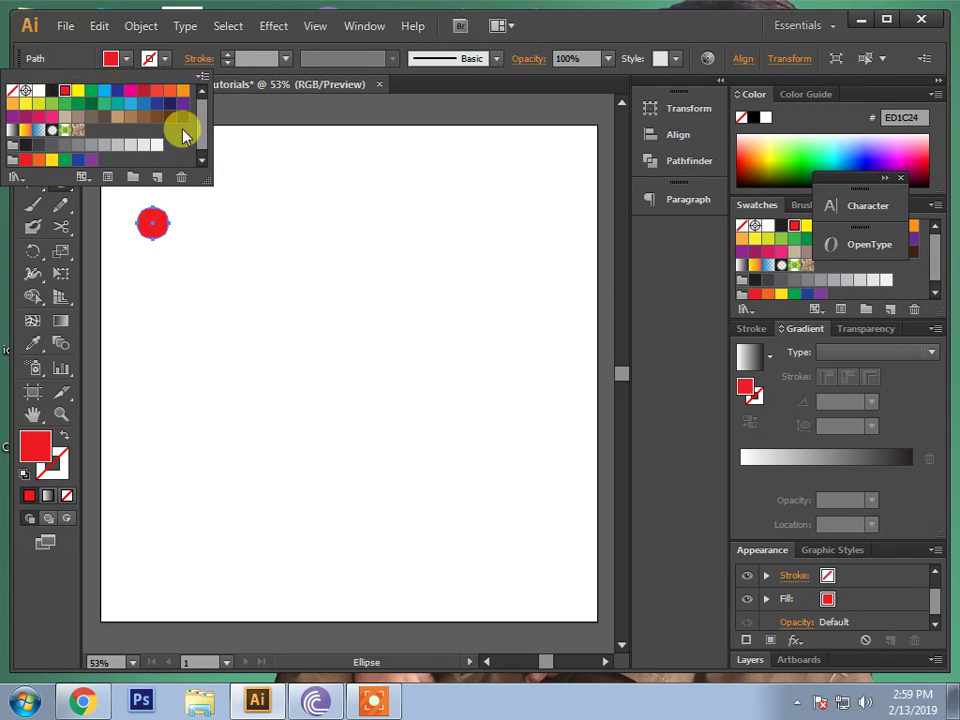
pyautogui.click(751, 394)
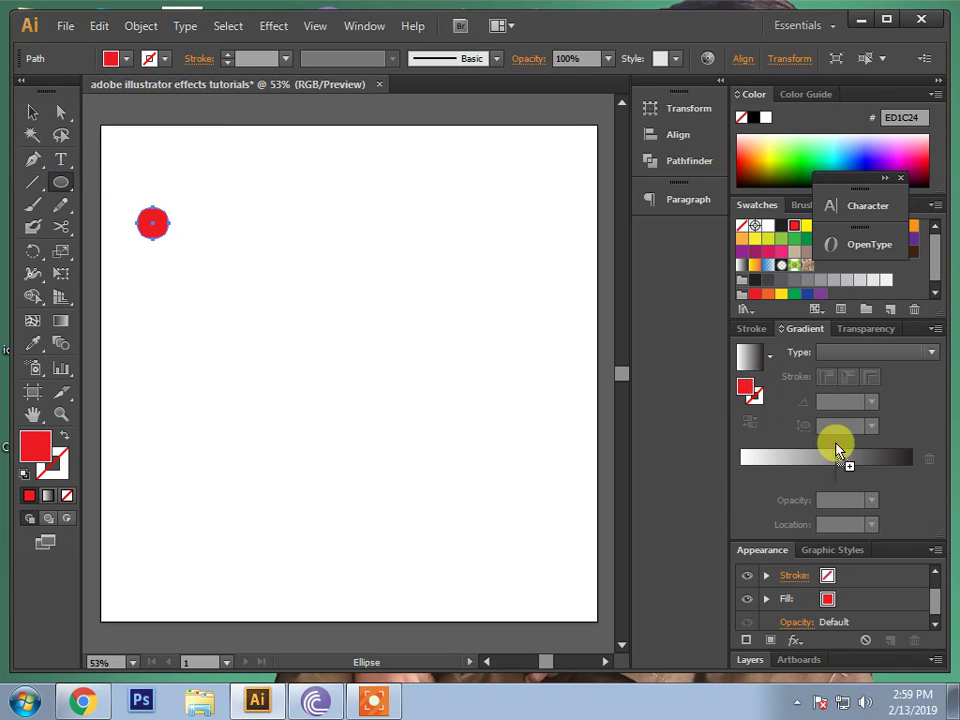
# Step: Turn the circle's fill into a vertical white-to-red gradient, then deselect it
pyautogui.click(910, 468)
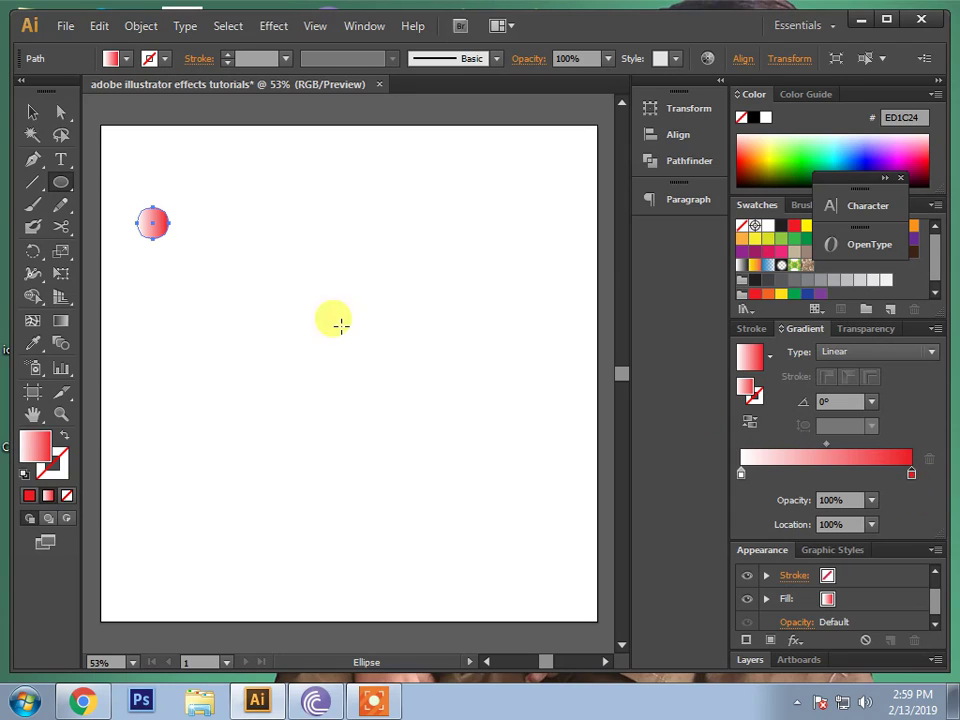
pyautogui.click(61, 320)
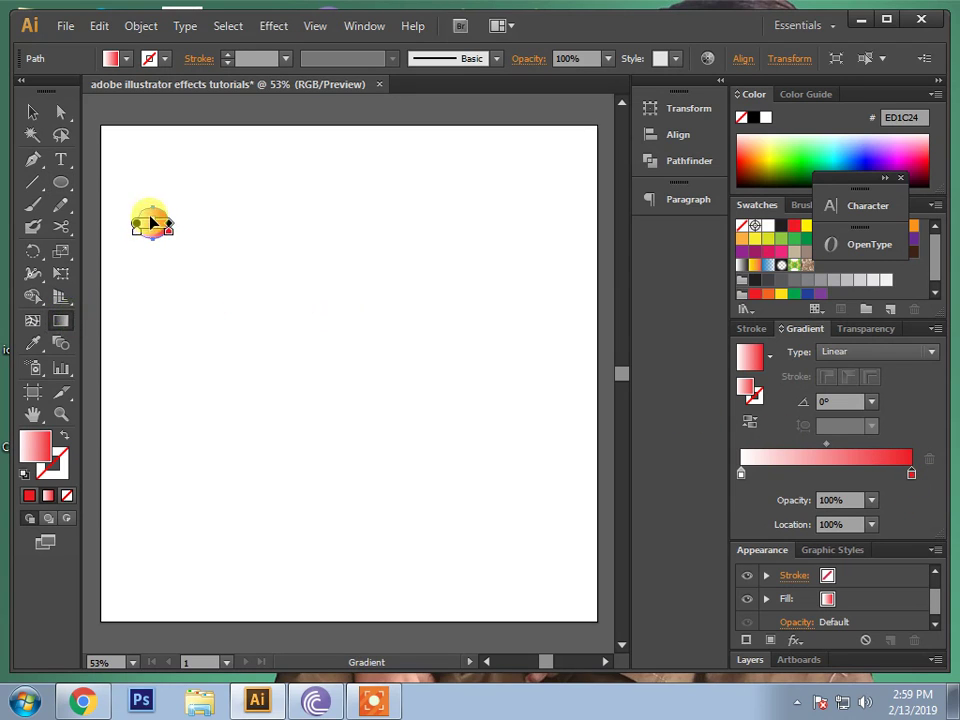
pyautogui.moveTo(150, 199)
pyautogui.mouseDown()
pyautogui.moveTo(156, 251)
pyautogui.moveTo(156, 236)
pyautogui.mouseUp()
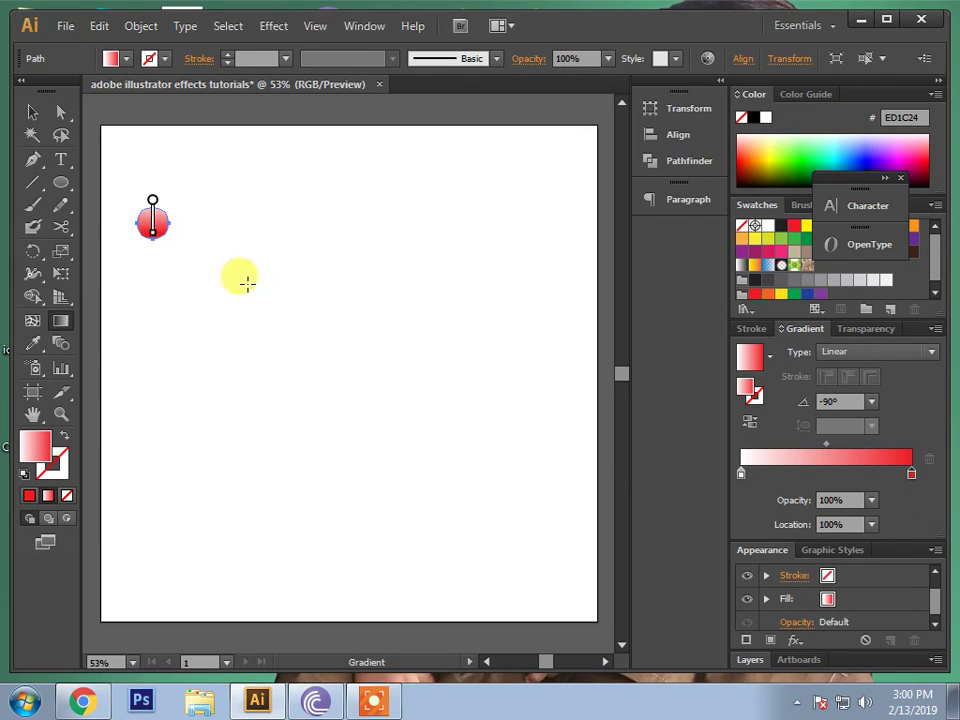
pyautogui.click(64, 112)
pyautogui.click(180, 143)
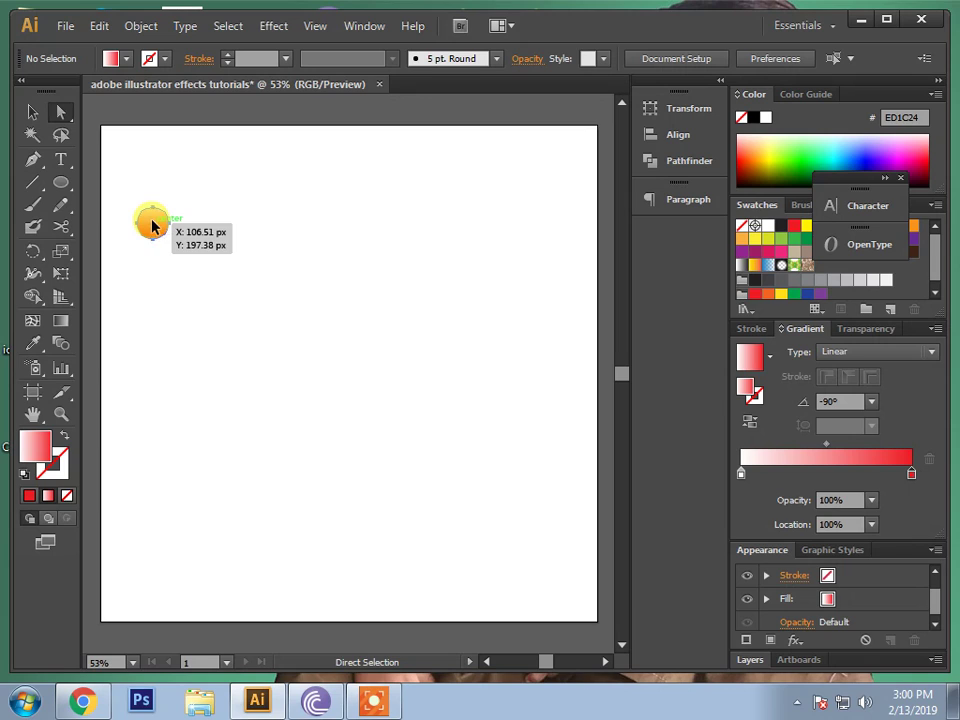
# Step: Alt-drag a copy of the circle straight down and fill it with magenta
pyautogui.moveTo(152, 226); pyautogui.dragTo(136, 420)
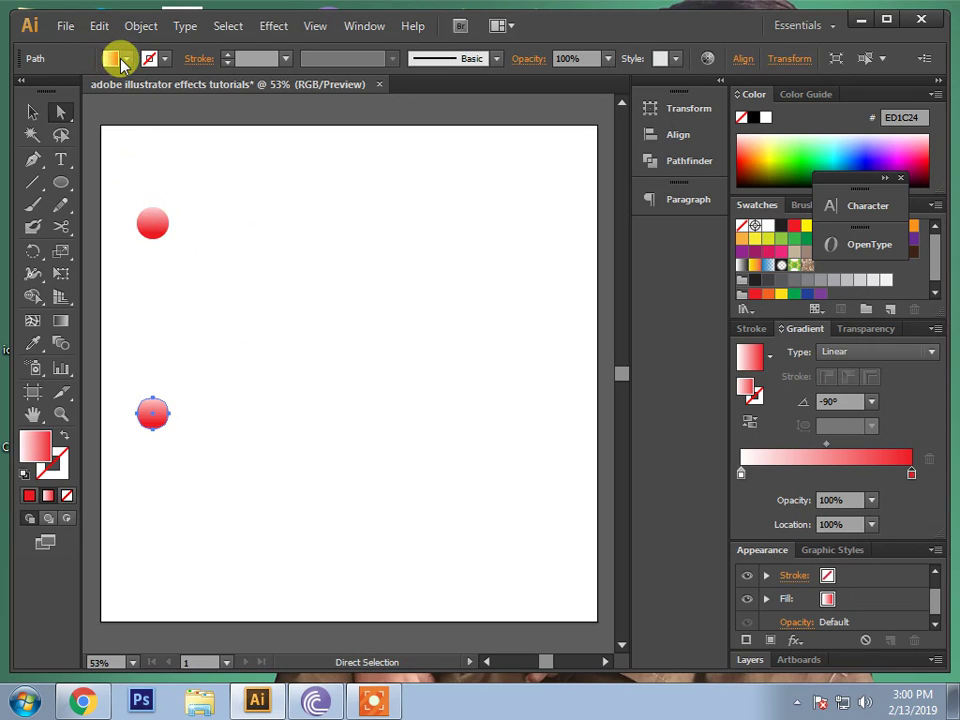
pyautogui.click(122, 62)
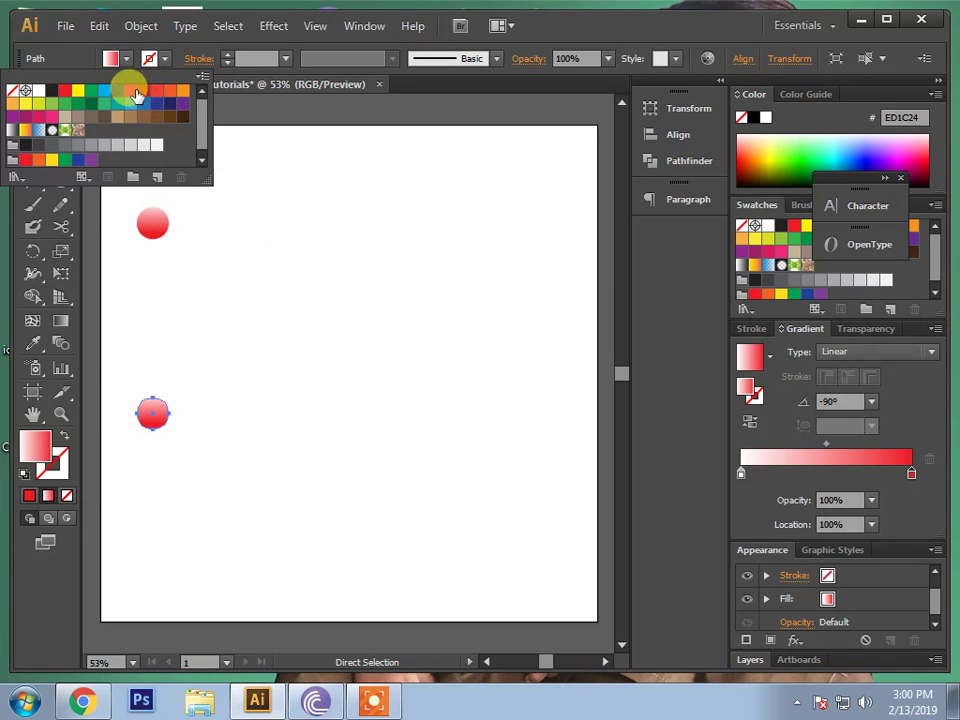
pyautogui.click(131, 91)
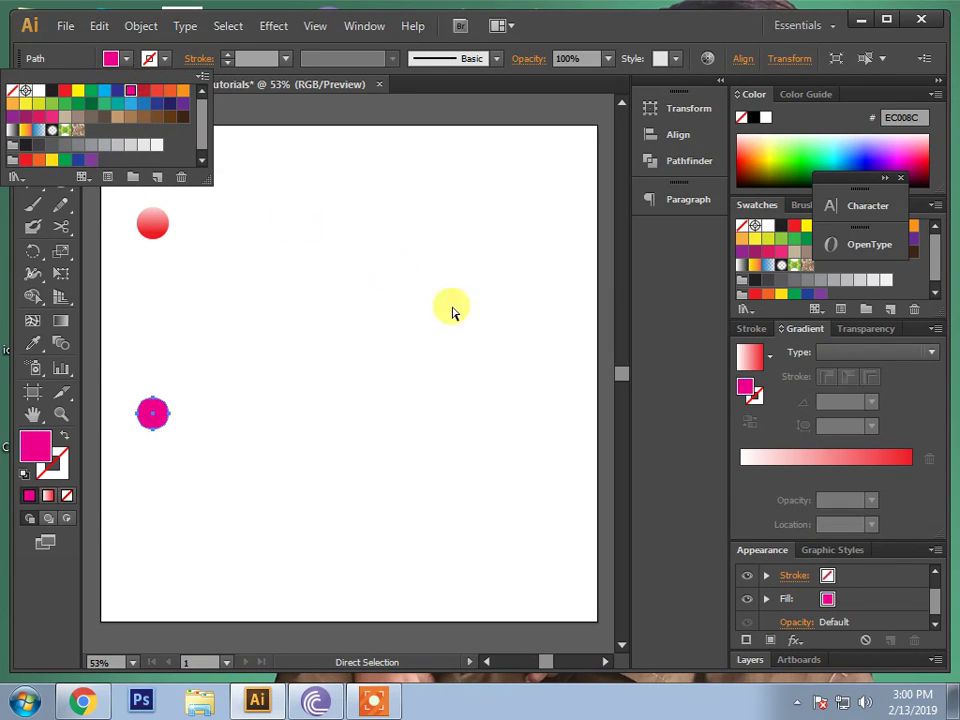
pyautogui.click(750, 392)
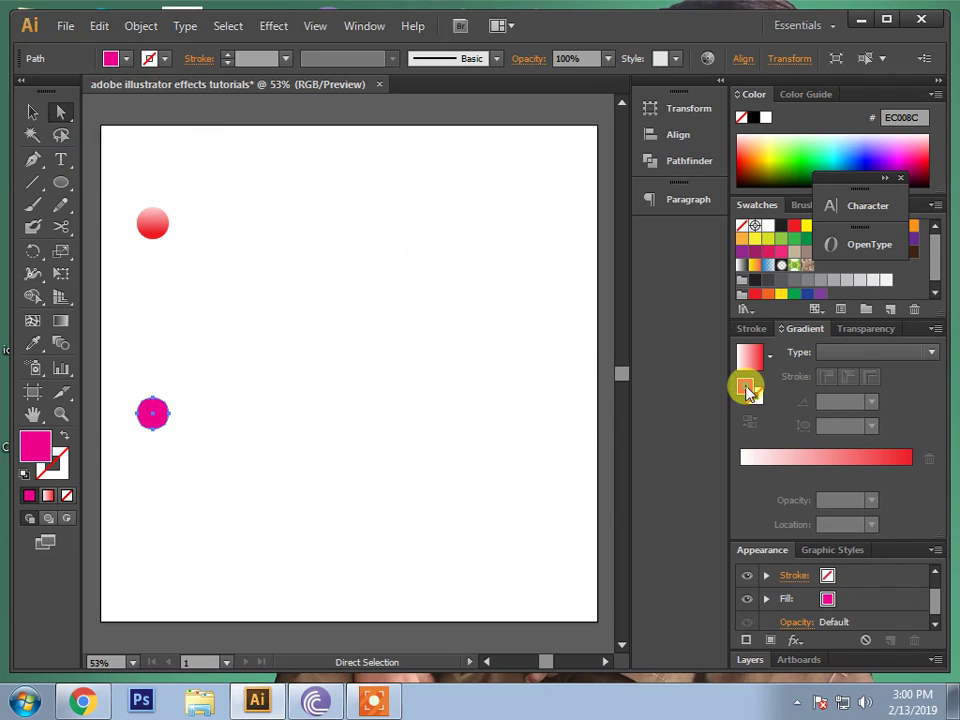
pyautogui.doubleClick(744, 387)
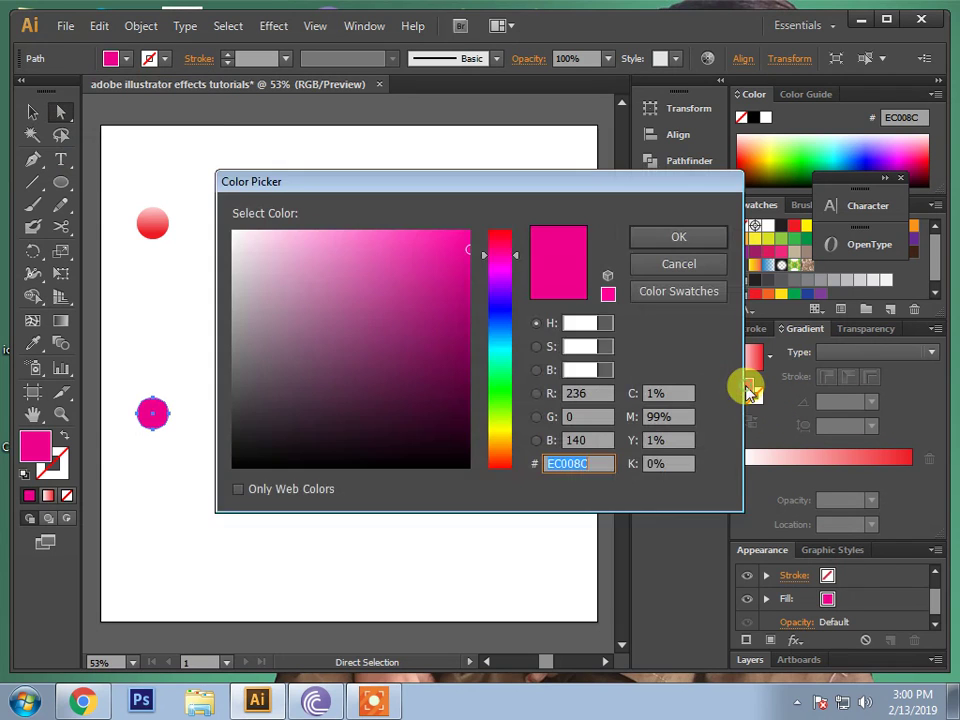
pyautogui.click(707, 263)
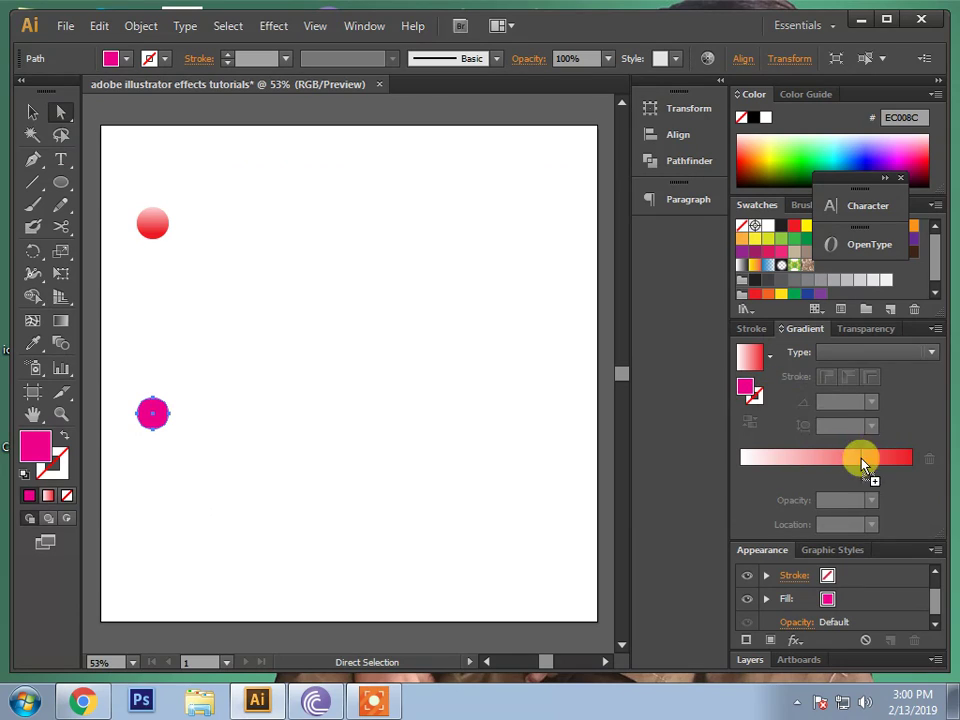
# Step: Give the copy a vertical white-to-magenta gradient fill
pyautogui.click(909, 474)
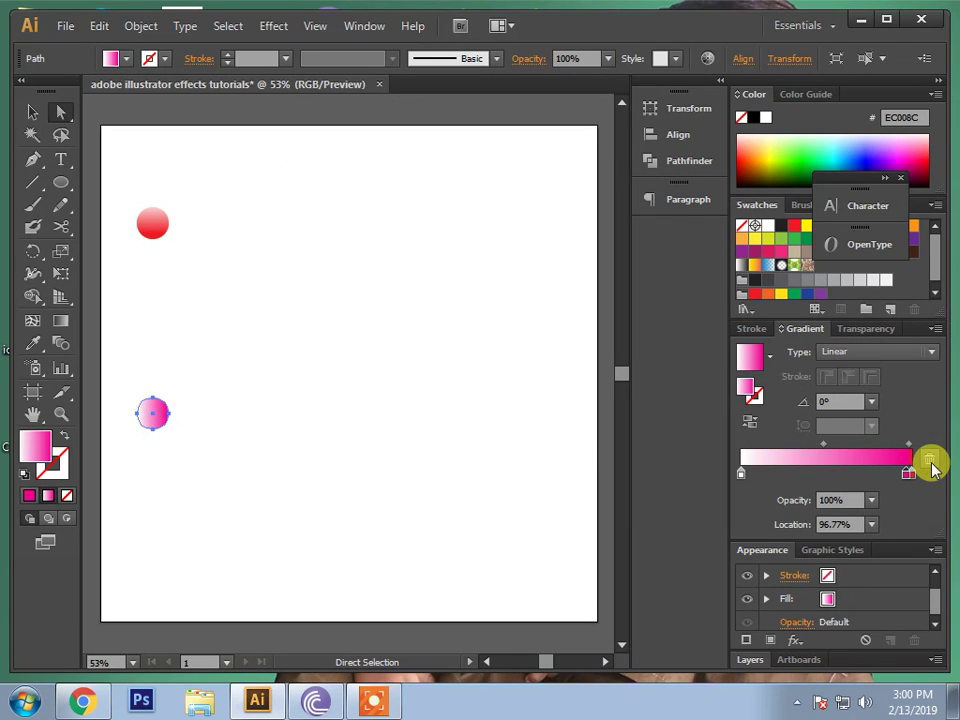
pyautogui.click(59, 322)
pyautogui.moveTo(151, 392); pyautogui.dragTo(152, 434)
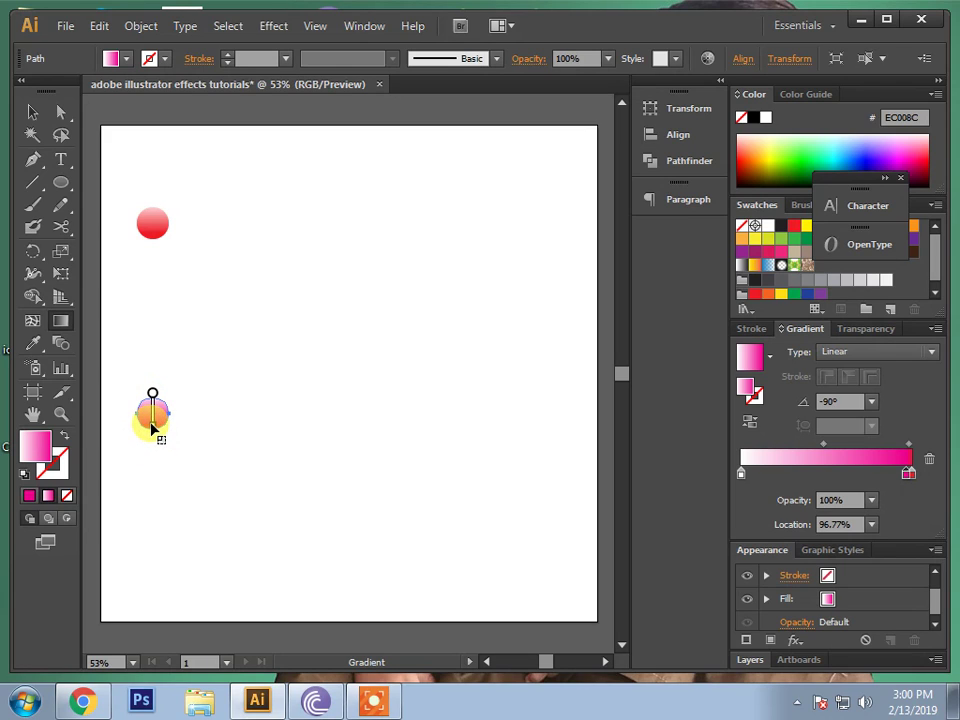
pyautogui.click(36, 120)
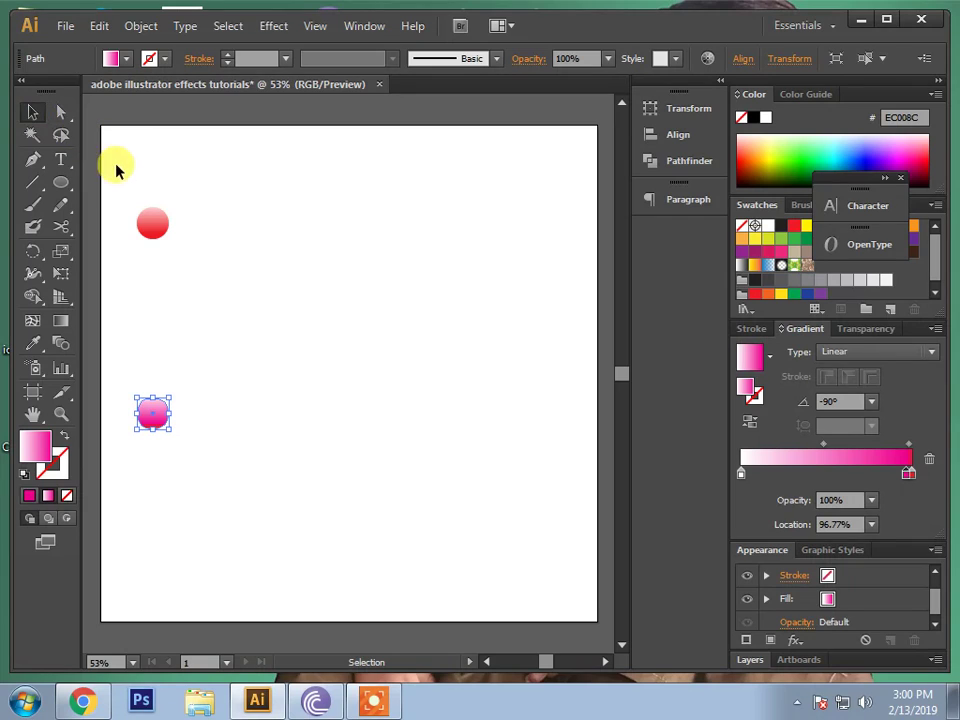
# Step: Select both circles and make a blend between them with Object > Blend > Make
pyautogui.moveTo(117, 165); pyautogui.dragTo(212, 480)
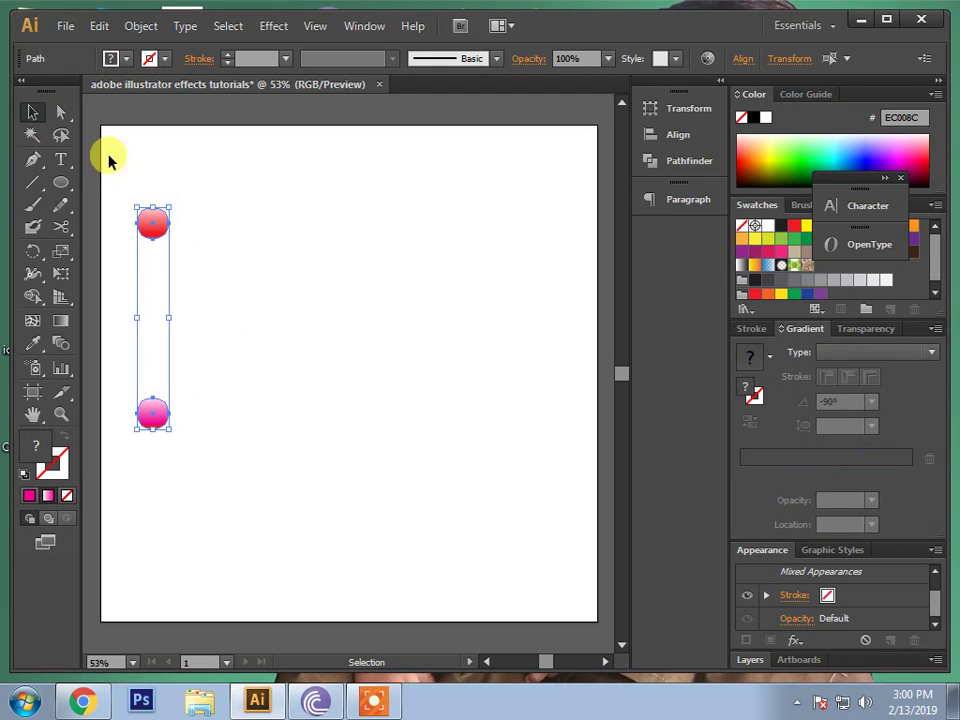
pyautogui.click(140, 26)
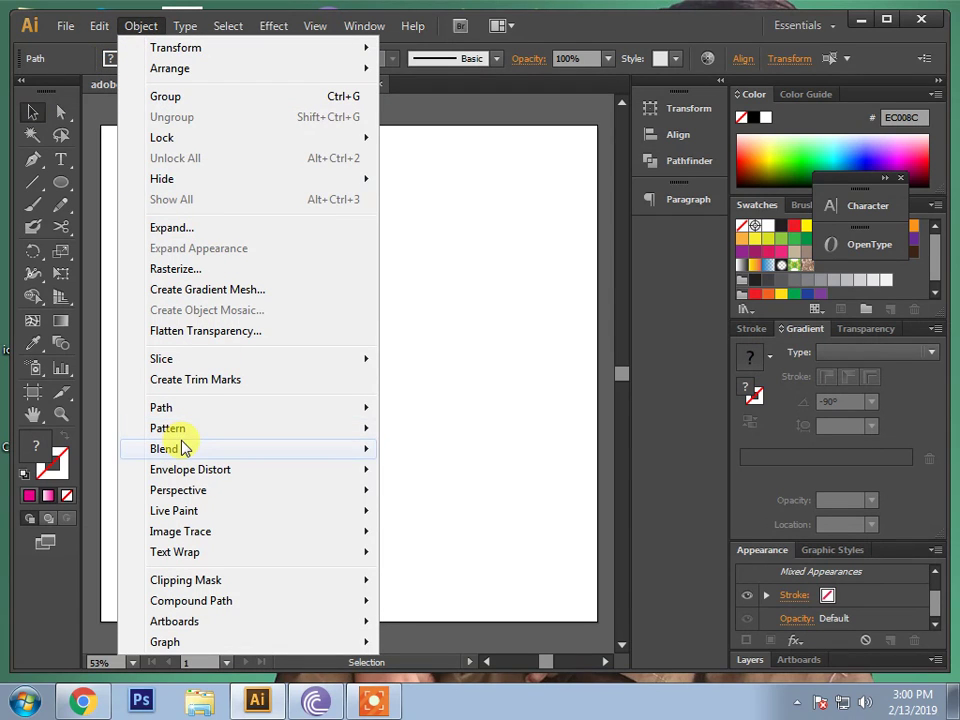
pyautogui.moveTo(164, 448)
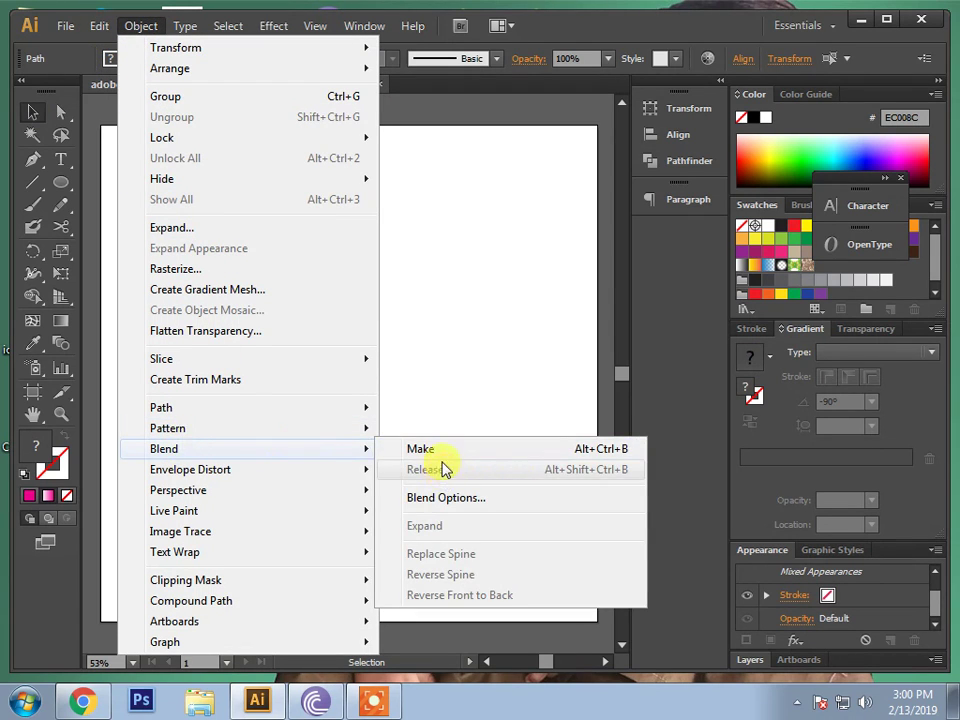
pyautogui.click(481, 451)
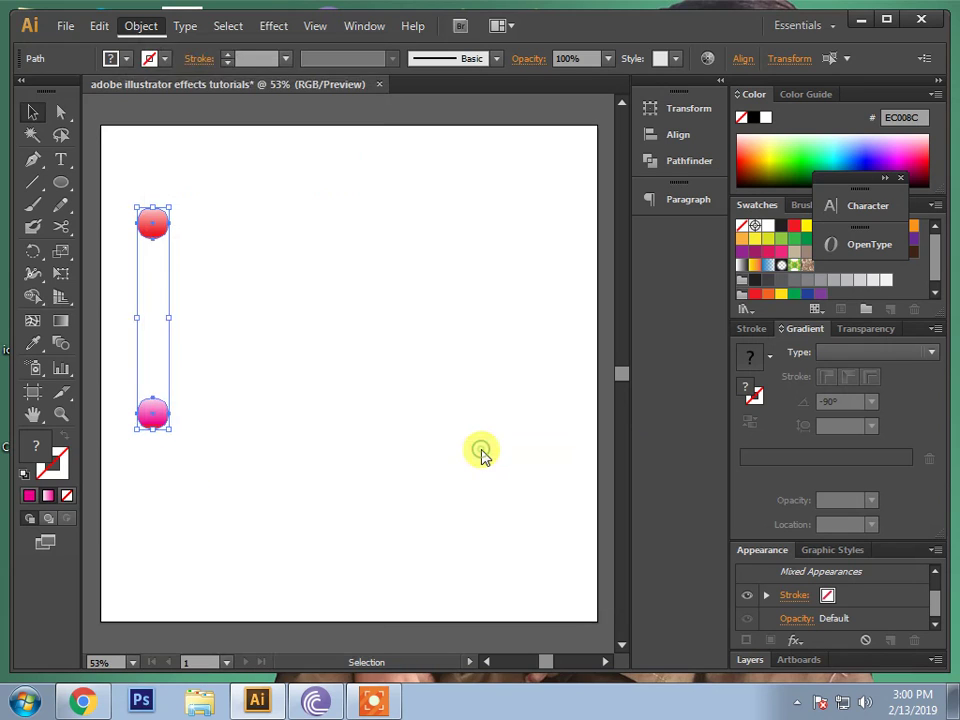
pyautogui.click(130, 28)
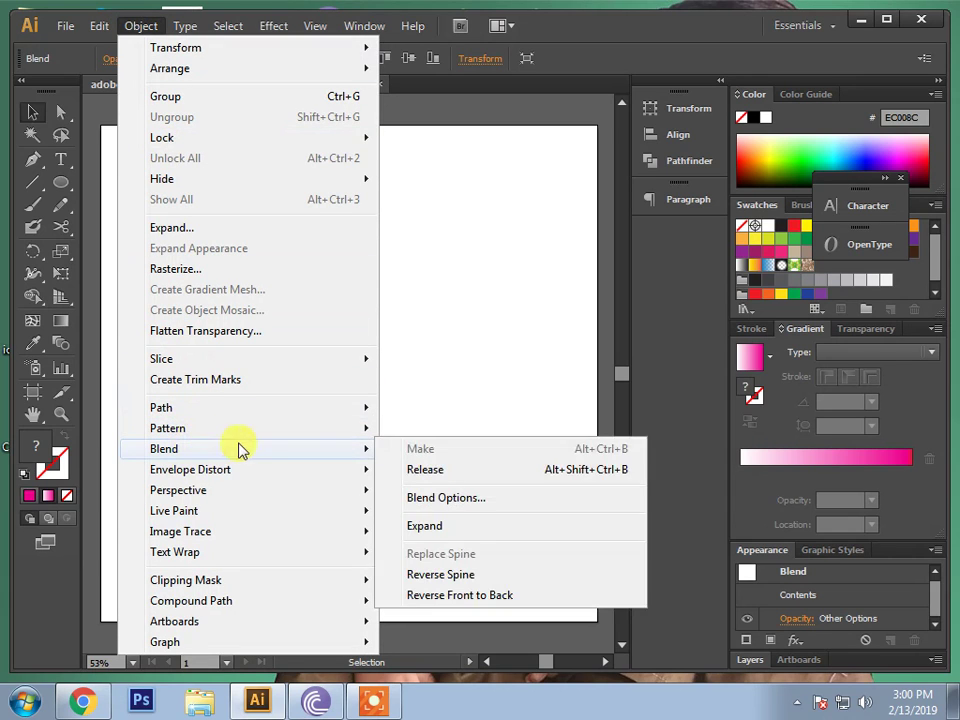
pyautogui.moveTo(164, 449)
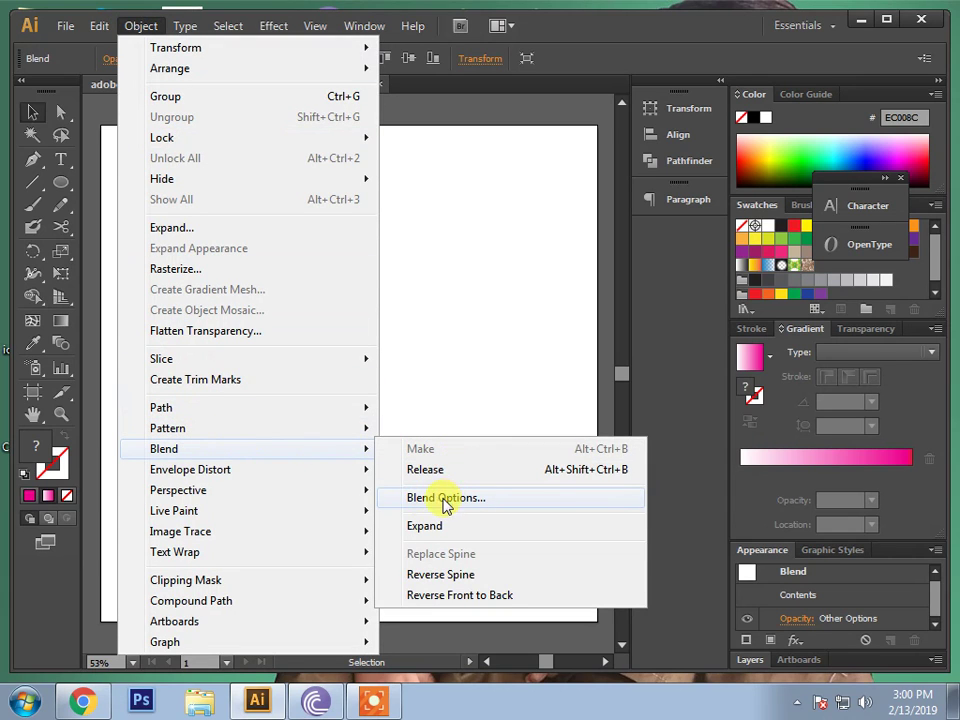
# Step: Set Blend Options spacing to Specified Distance of 2 px, with preview on
pyautogui.click(446, 505)
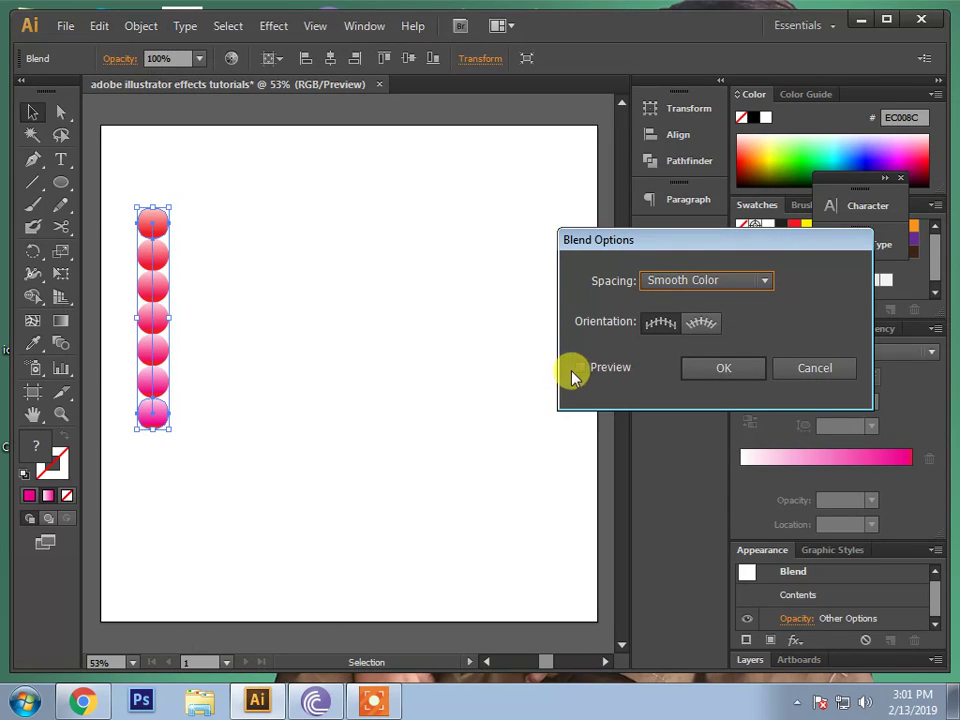
pyautogui.click(581, 368)
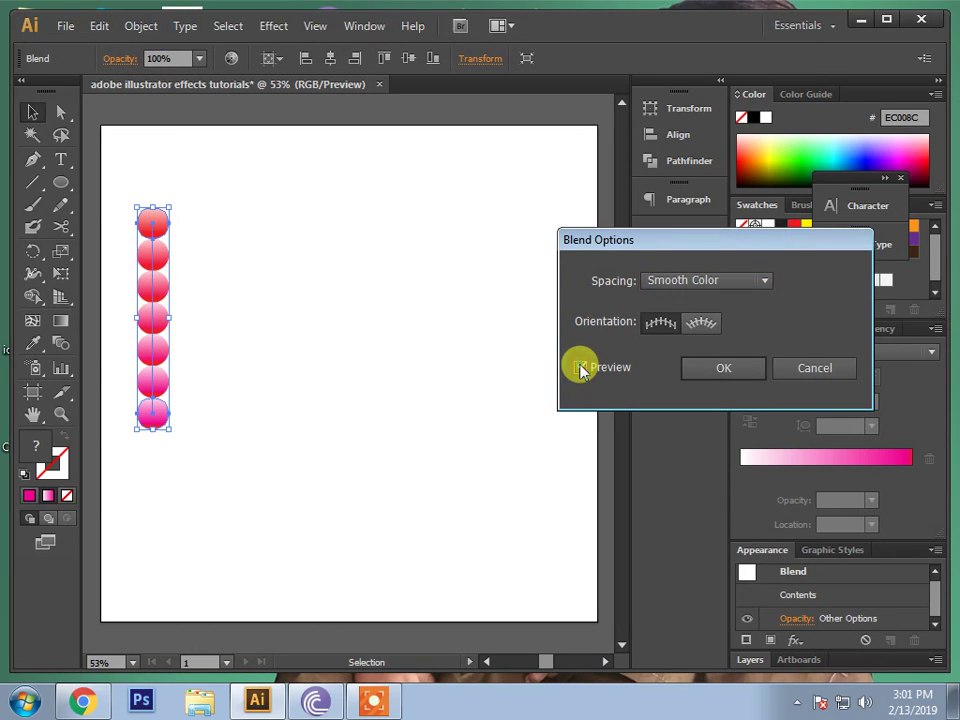
pyautogui.click(767, 284)
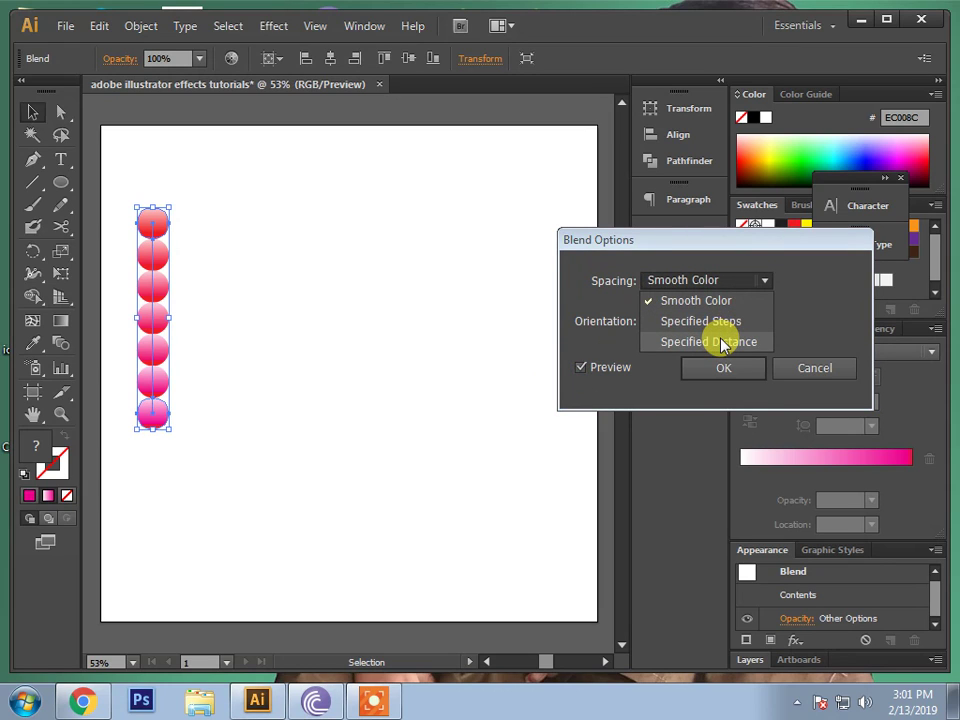
pyautogui.click(676, 343)
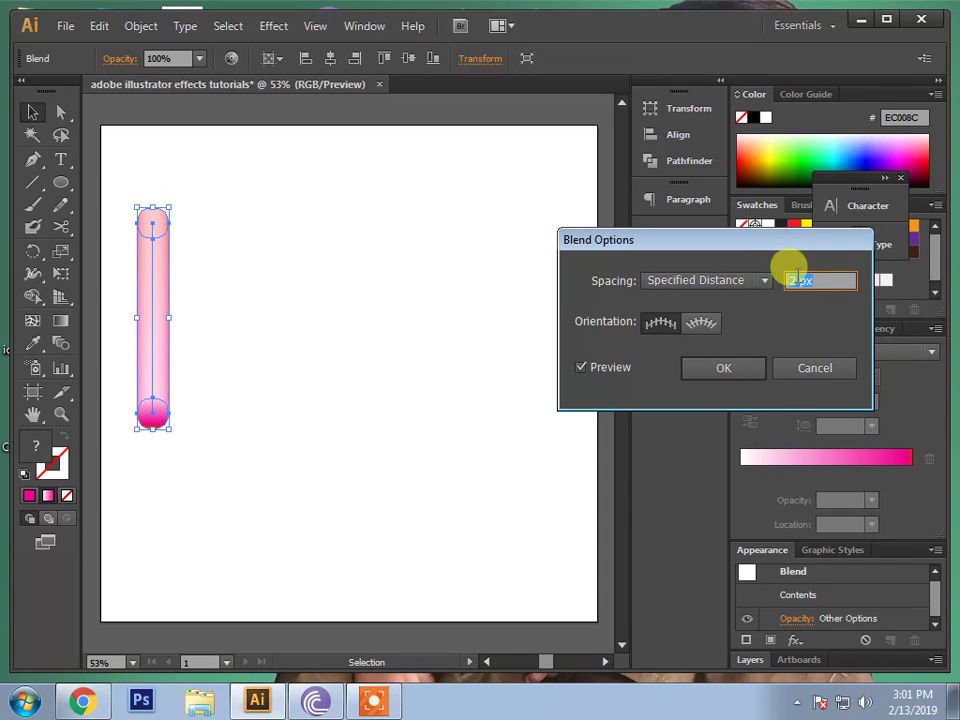
pyautogui.click(713, 370)
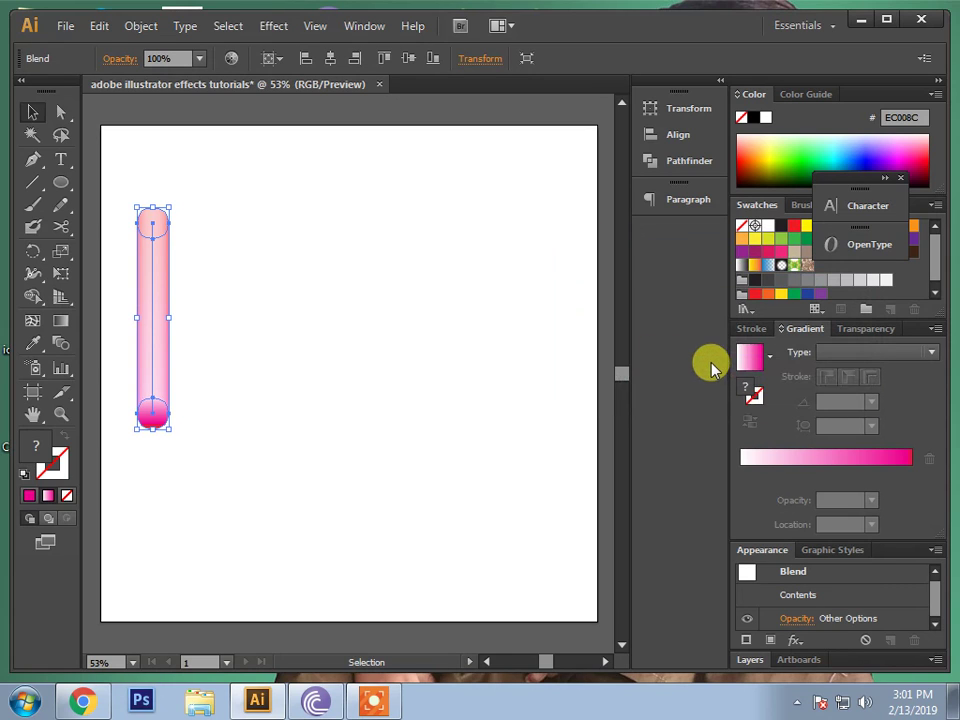
# Step: Draw a square to the right of the pink bar and move it lower
pyautogui.click(71, 185)
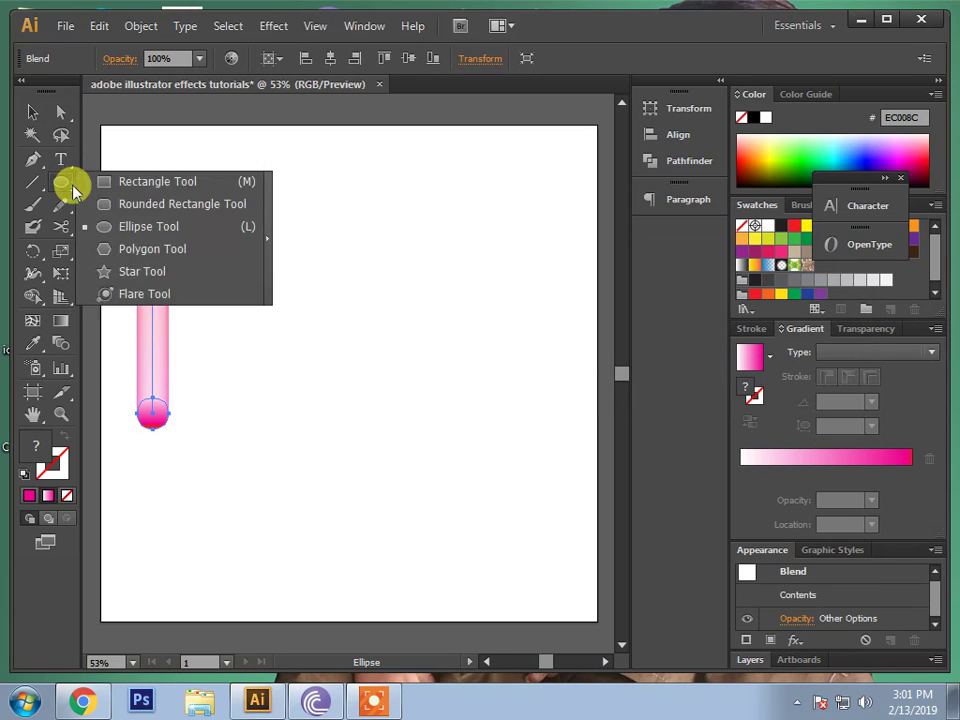
pyautogui.click(103, 182)
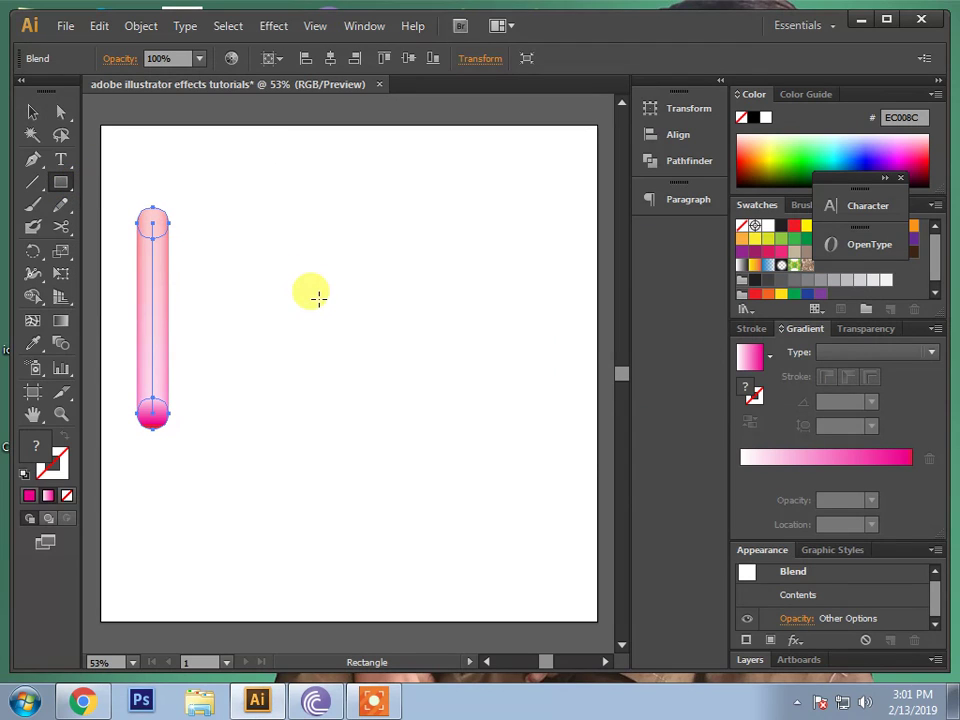
pyautogui.moveTo(317, 293); pyautogui.dragTo(409, 397)
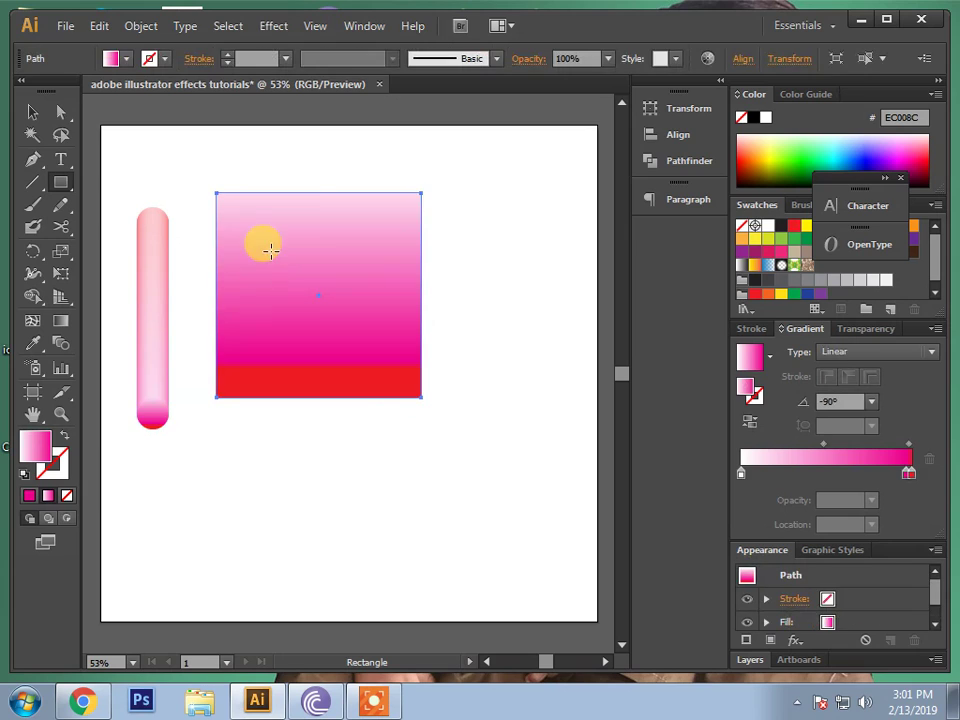
pyautogui.click(61, 112)
pyautogui.moveTo(310, 316); pyautogui.dragTo(330, 444)
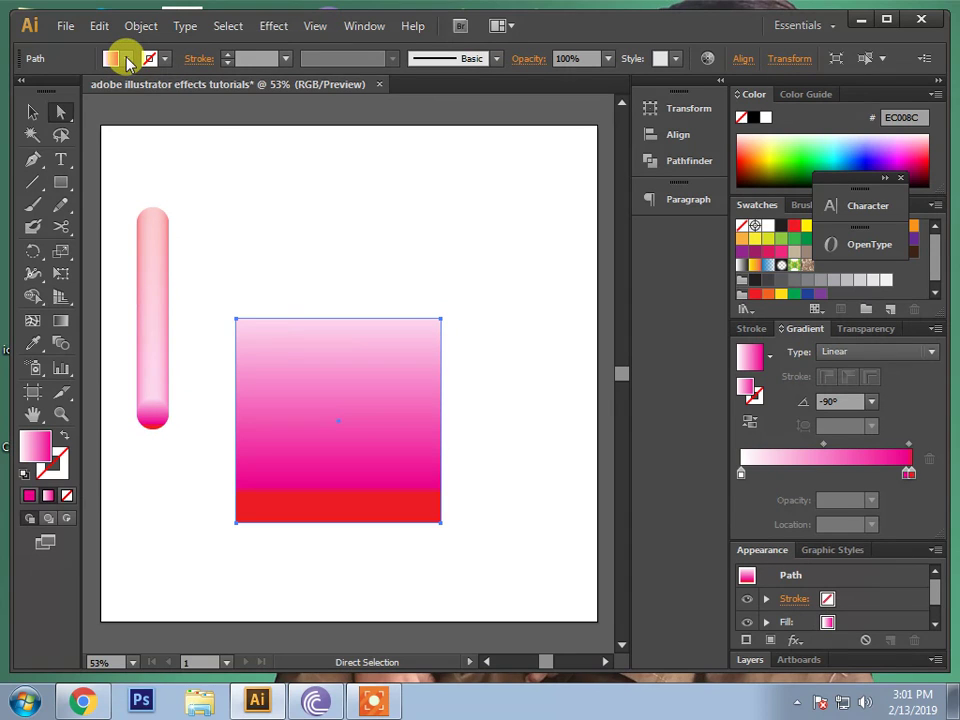
# Step: Give the square no fill and a red stroke, delete its top-right anchor, and select it with the bar
pyautogui.click(128, 62)
pyautogui.click(12, 90)
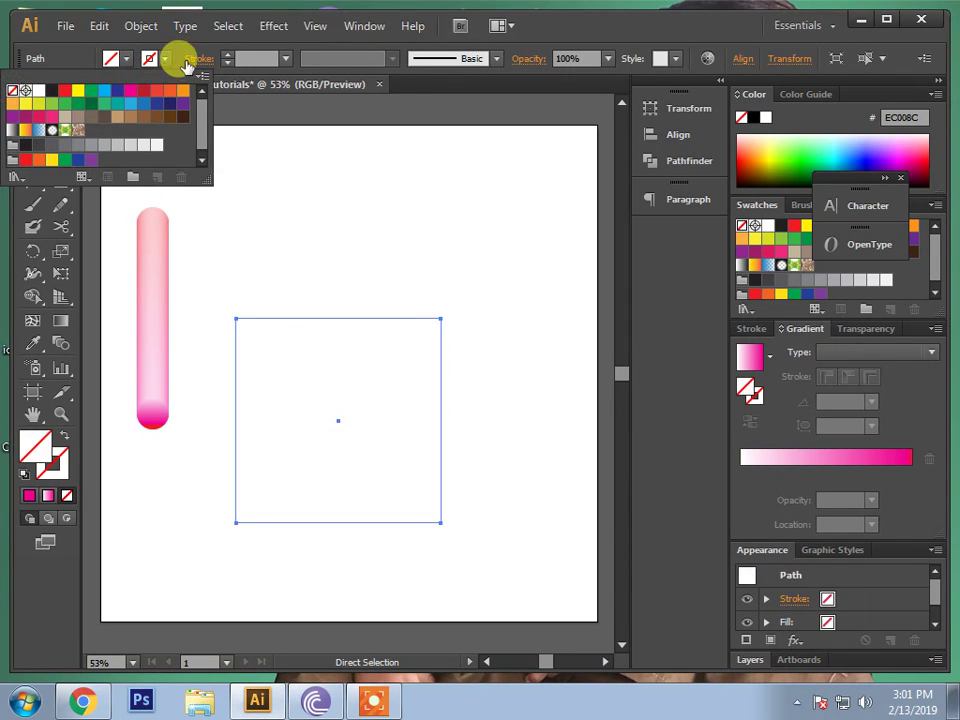
pyautogui.click(166, 59)
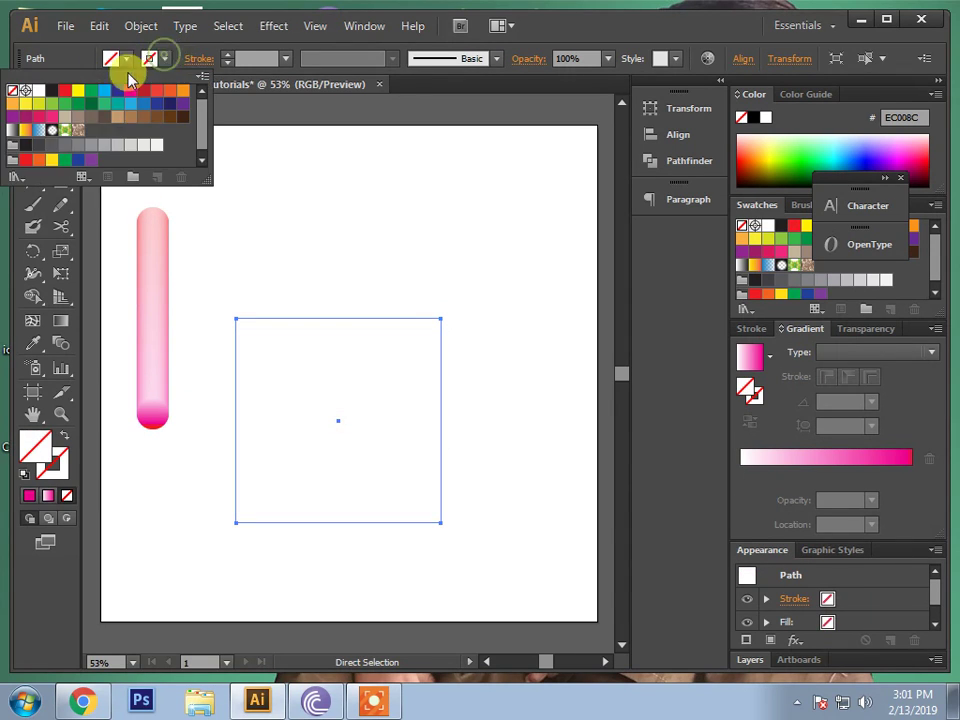
pyautogui.click(62, 91)
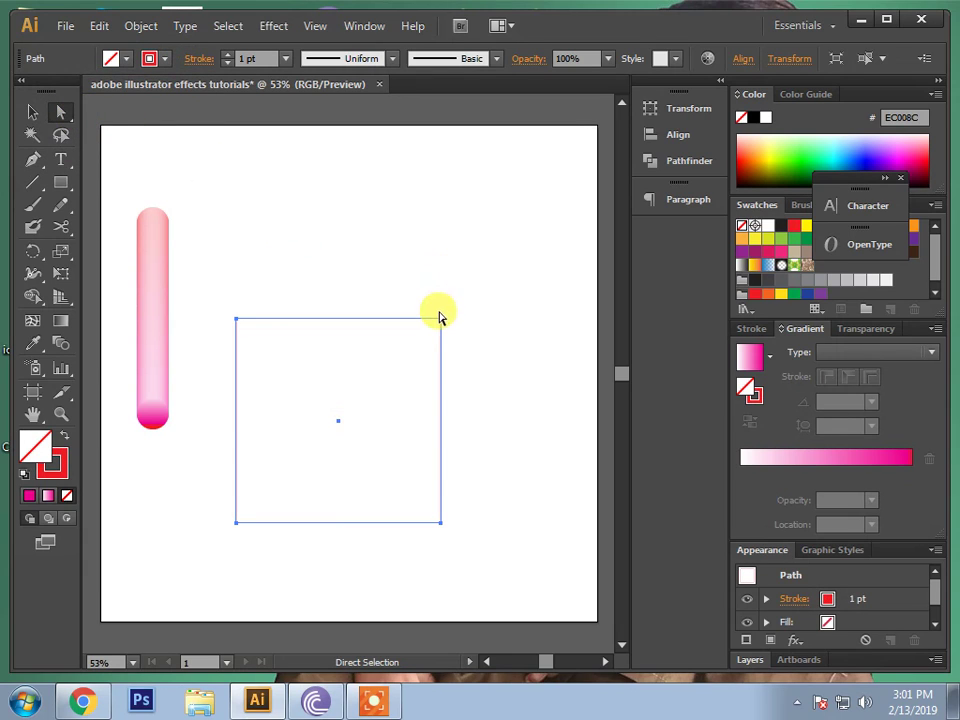
pyautogui.click(440, 321)
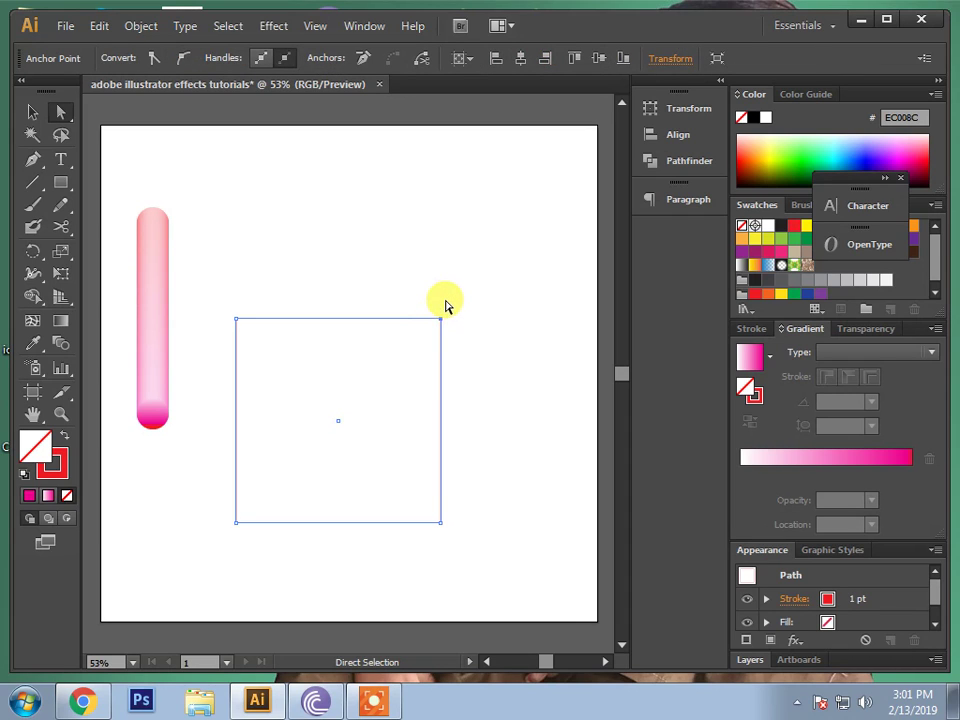
pyautogui.press('Delete')
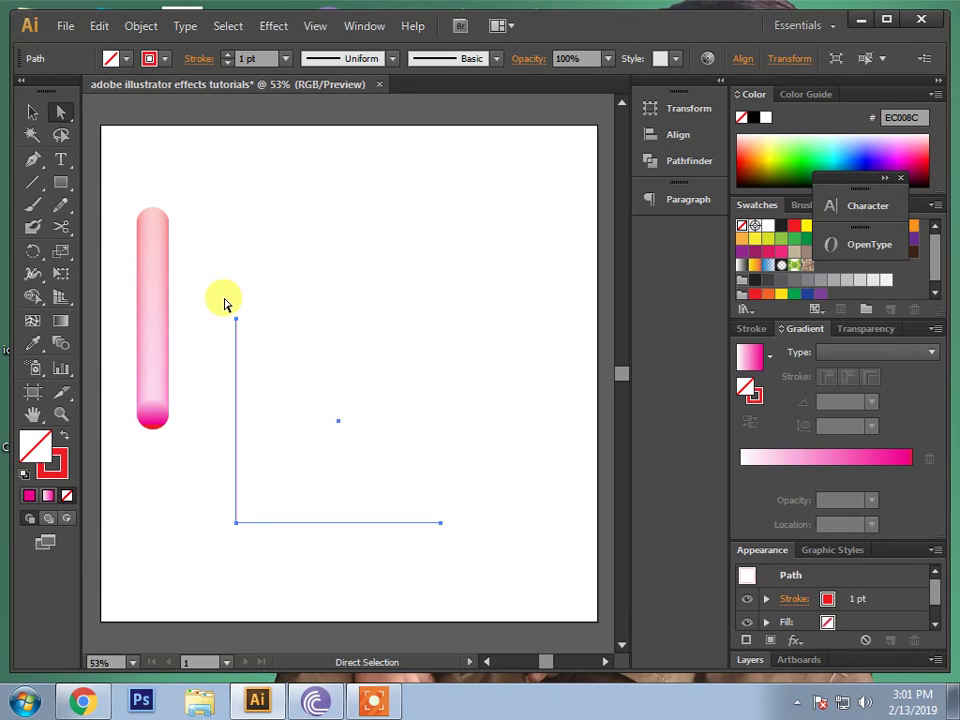
pyautogui.click(30, 111)
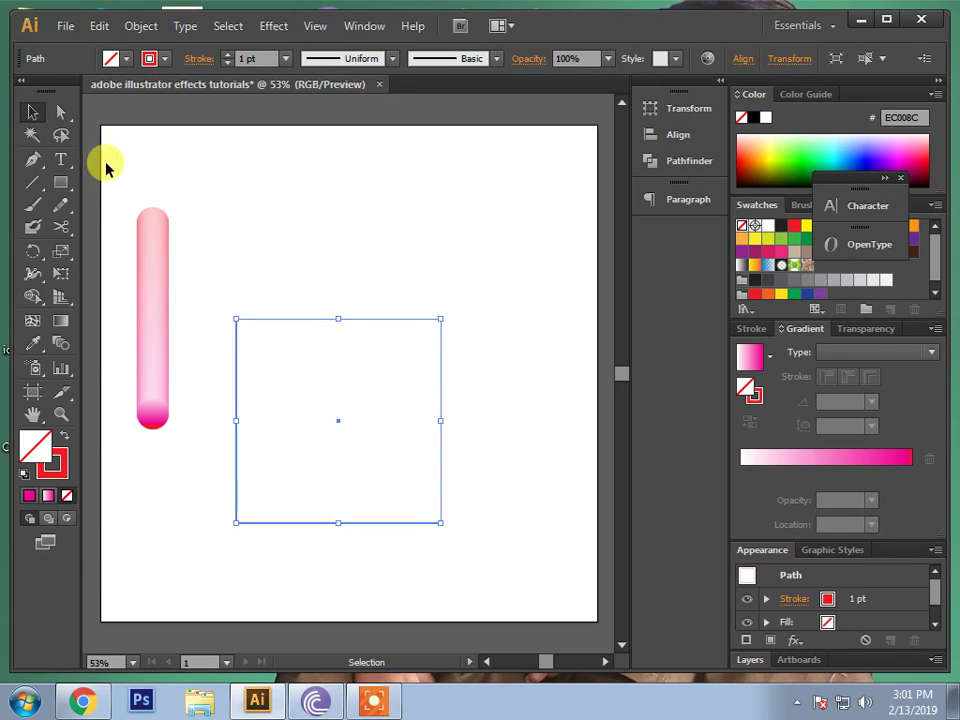
pyautogui.moveTo(113, 172); pyautogui.dragTo(491, 595)
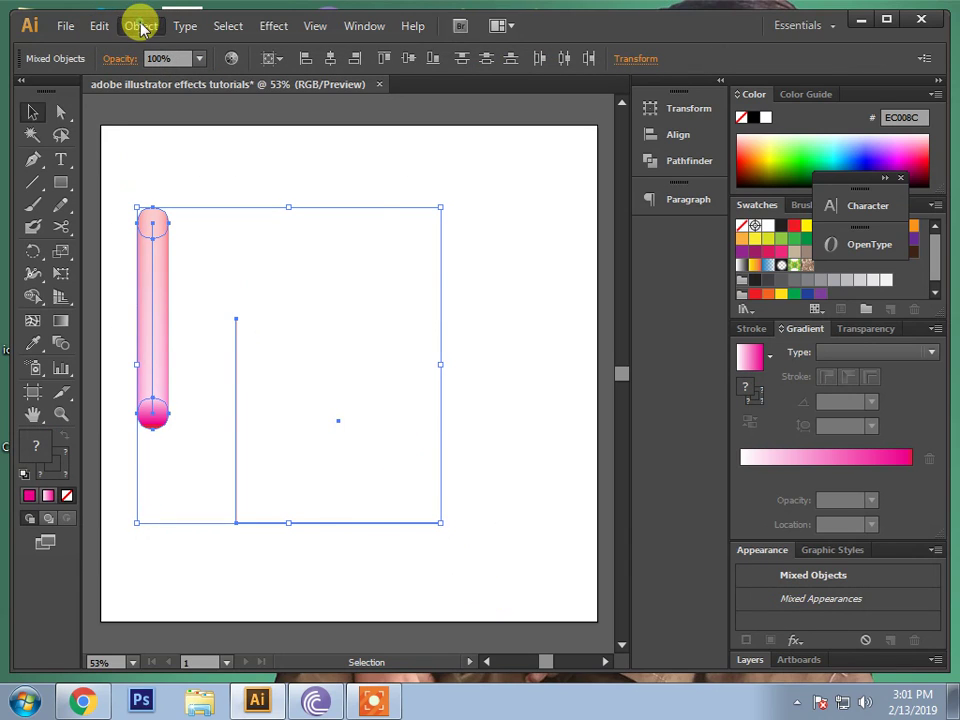
# Step: Replace the blend's spine with the L-shaped path via Object > Blend > Replace Spine
pyautogui.click(137, 25)
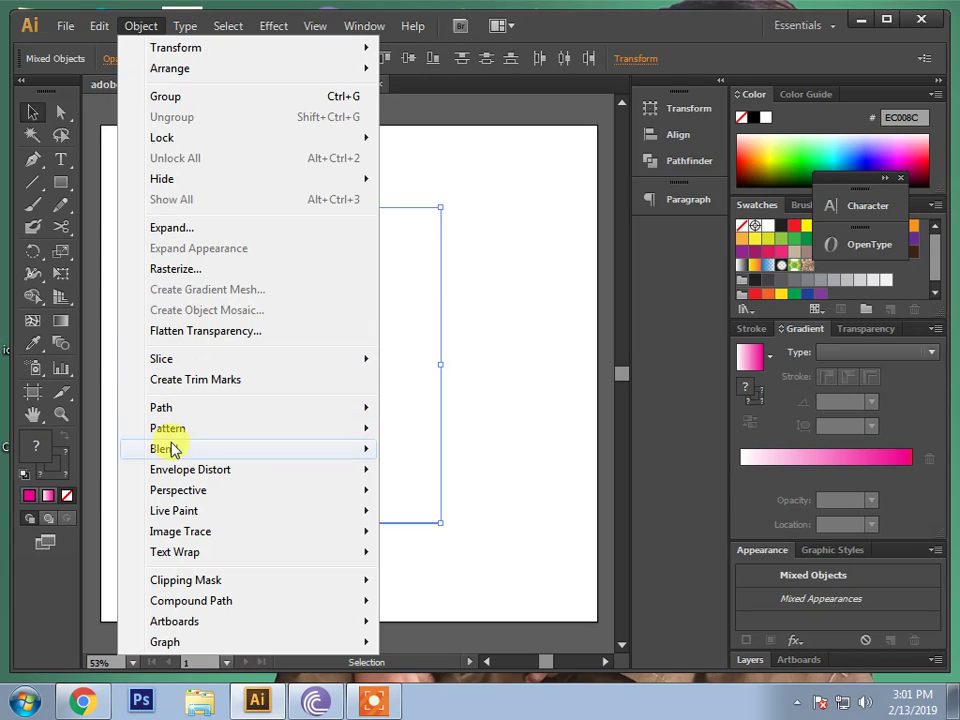
pyautogui.moveTo(164, 448)
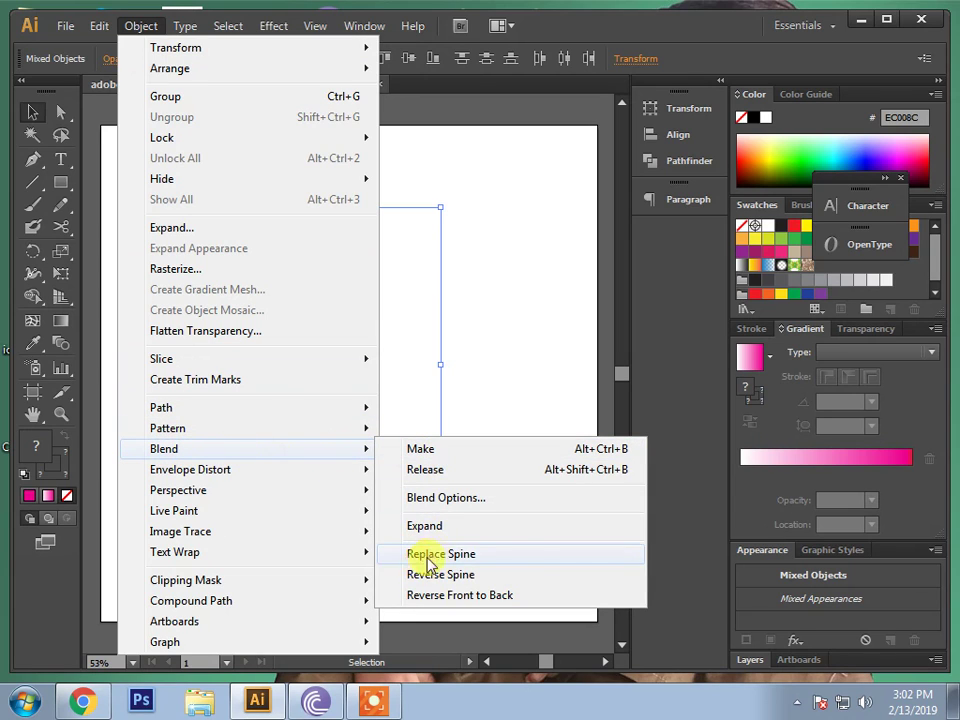
pyautogui.click(528, 563)
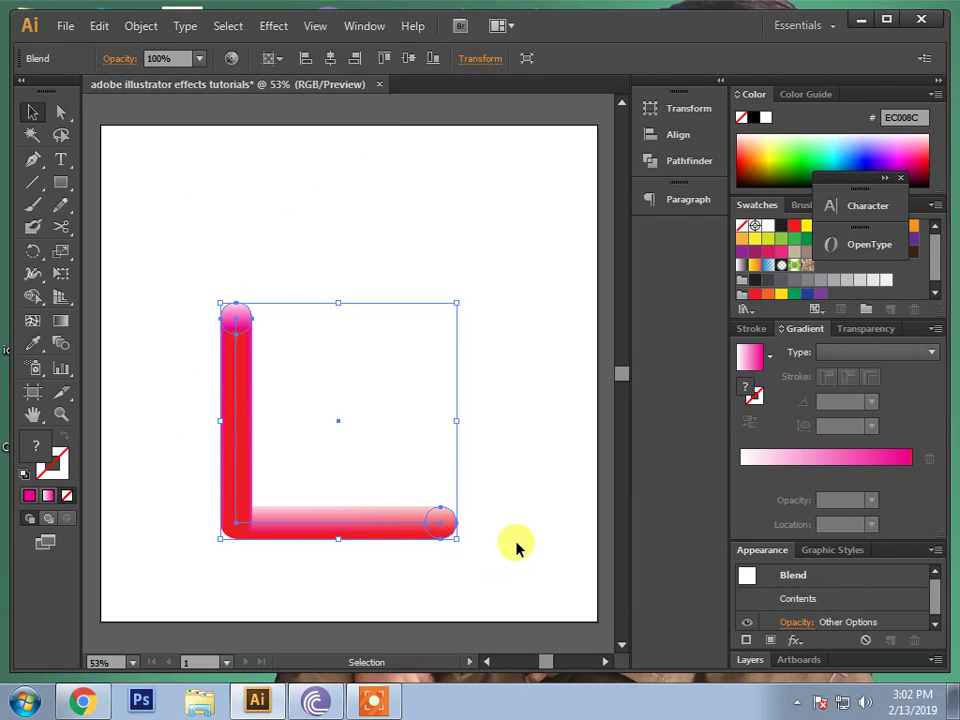
# Step: Open Effect > Distort & Transform > Roughen on the L blend with preview enabled
pyautogui.click(797, 641)
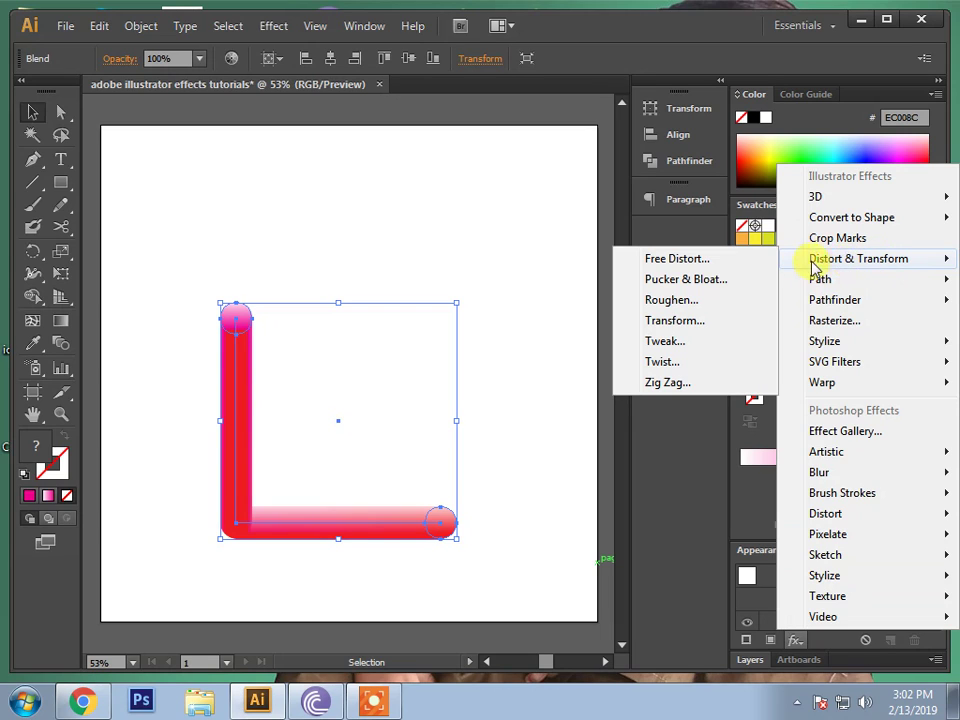
pyautogui.moveTo(858, 258)
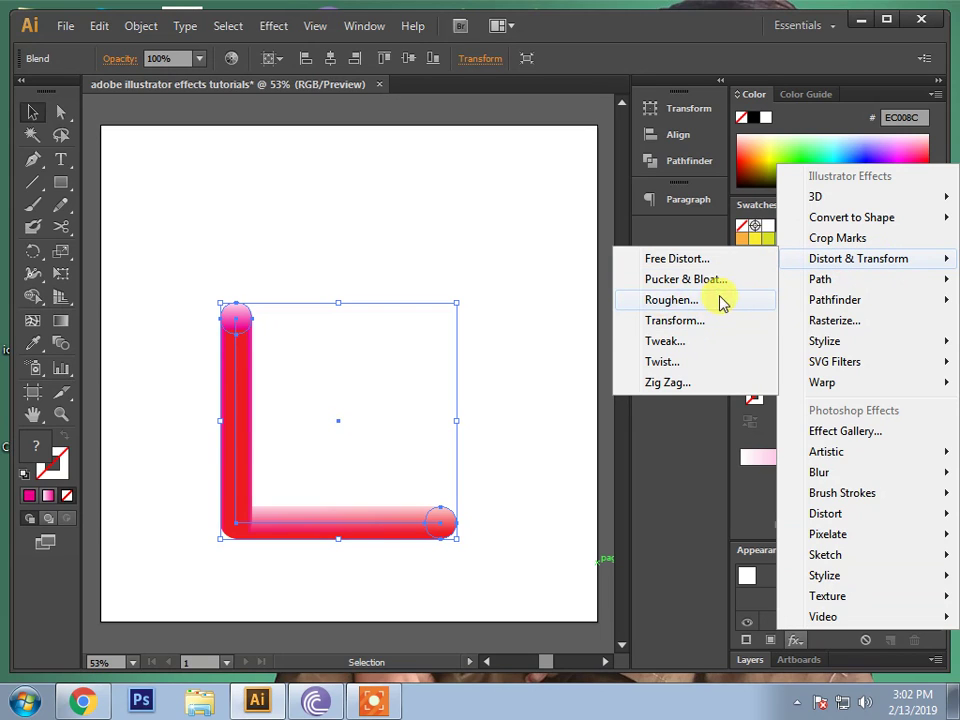
pyautogui.click(707, 309)
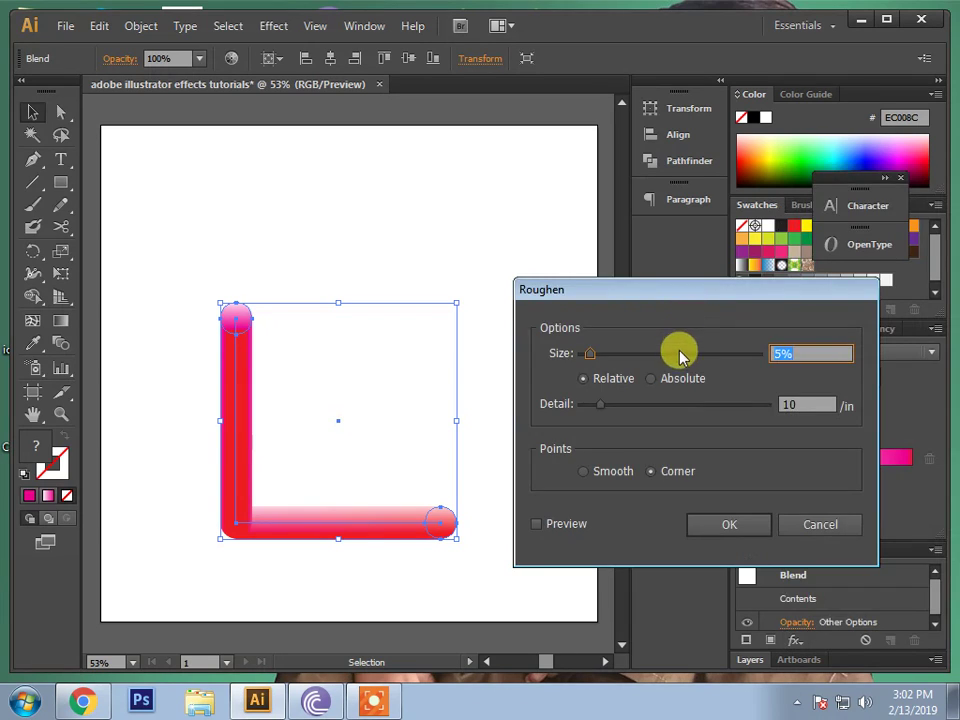
pyautogui.click(536, 524)
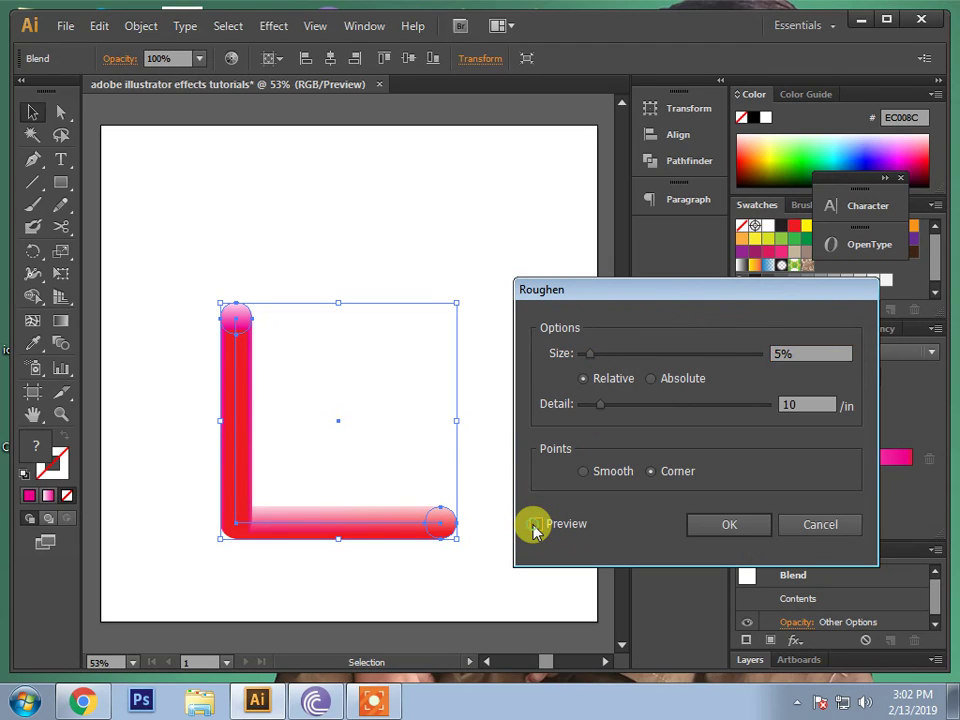
pyautogui.click(537, 524)
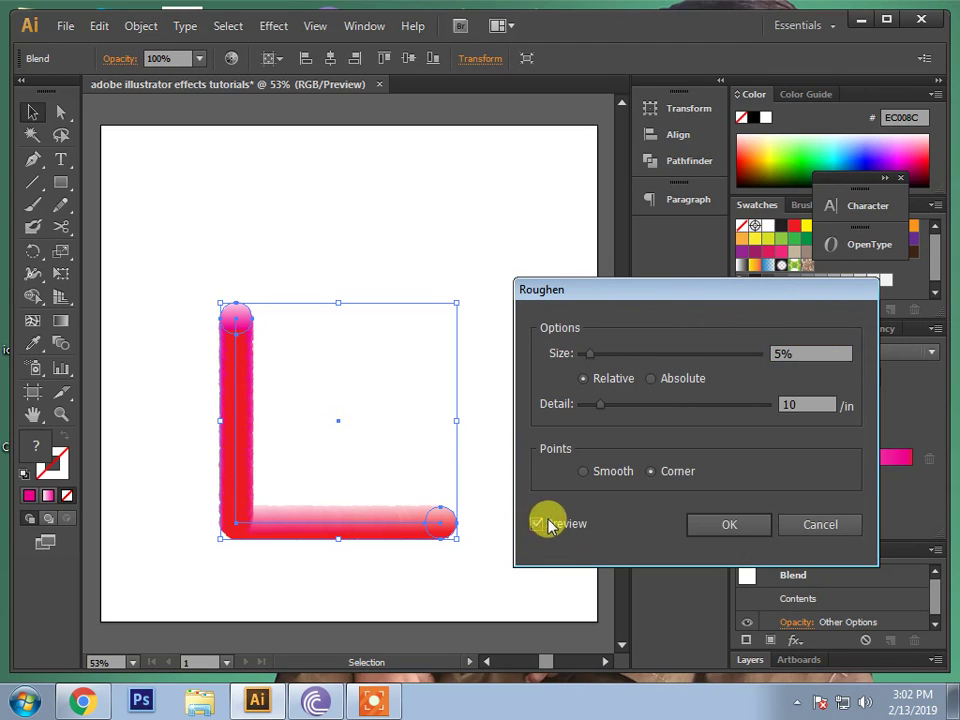
# Step: Adjust the Roughen size, settling at 59% relative
pyautogui.click(780, 352)
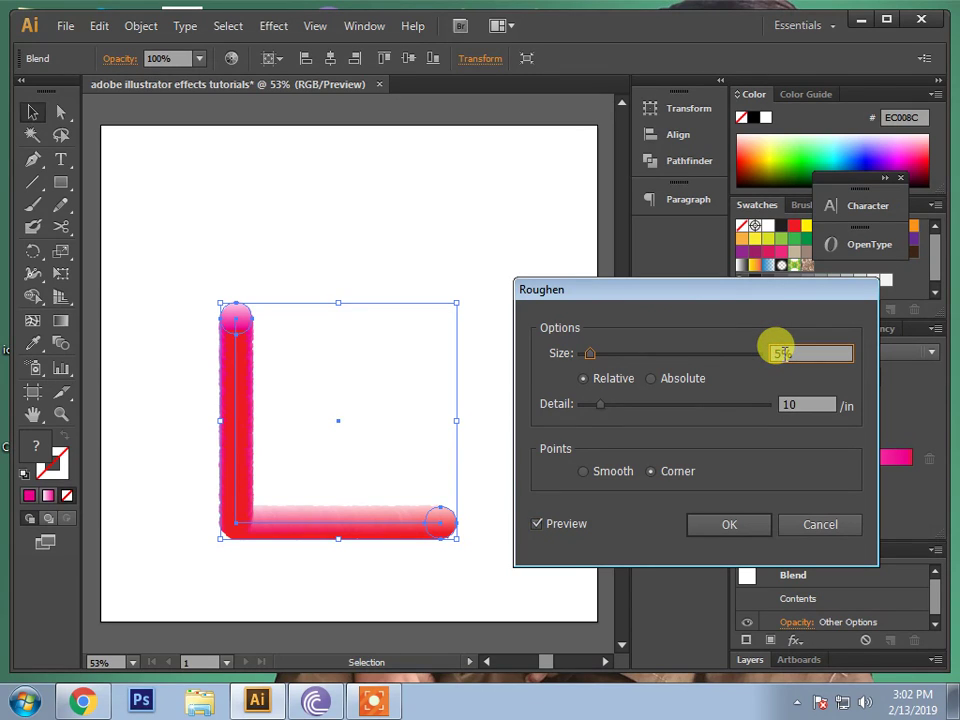
pyautogui.press('Up')
pyautogui.write('20')
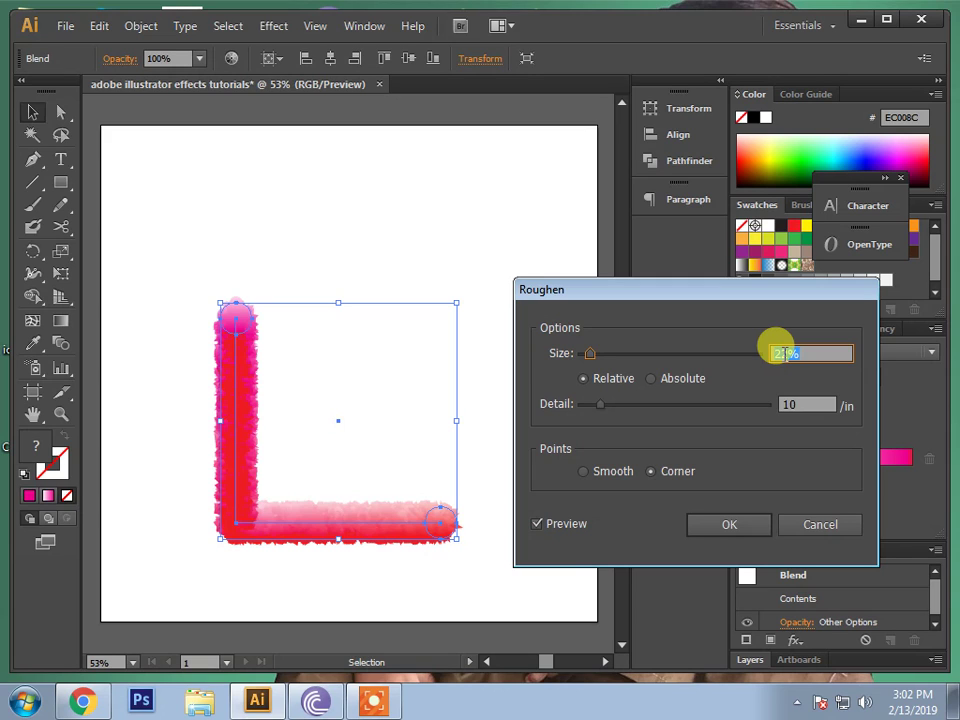
pyautogui.hotkey('shift', 'Up')
pyautogui.press('Up')
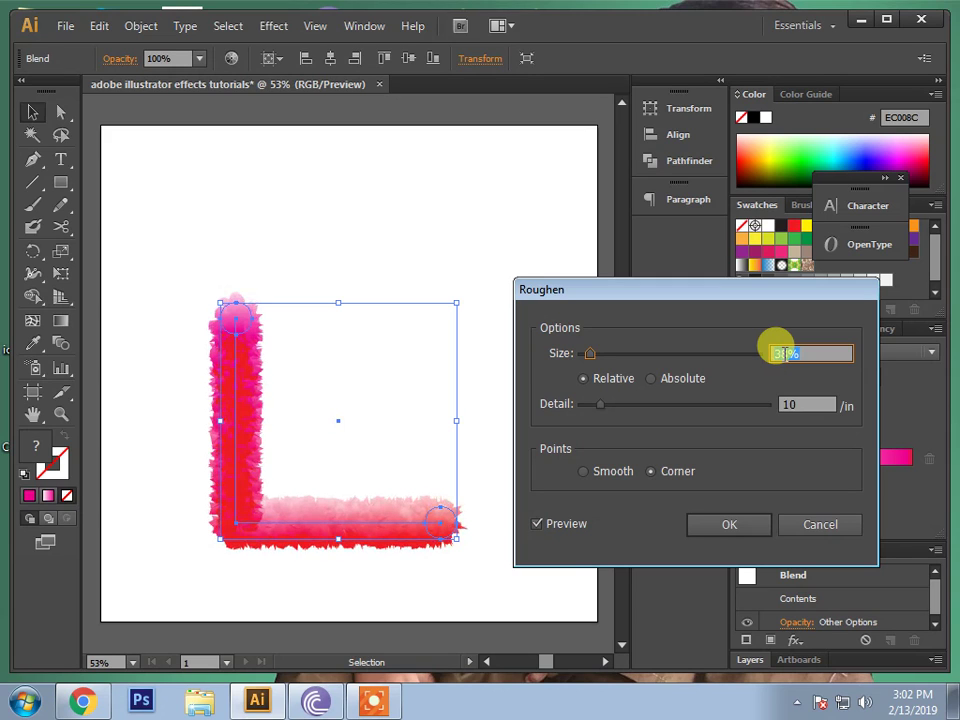
pyautogui.press('Up')
pyautogui.press('Up')
pyautogui.press('Up')
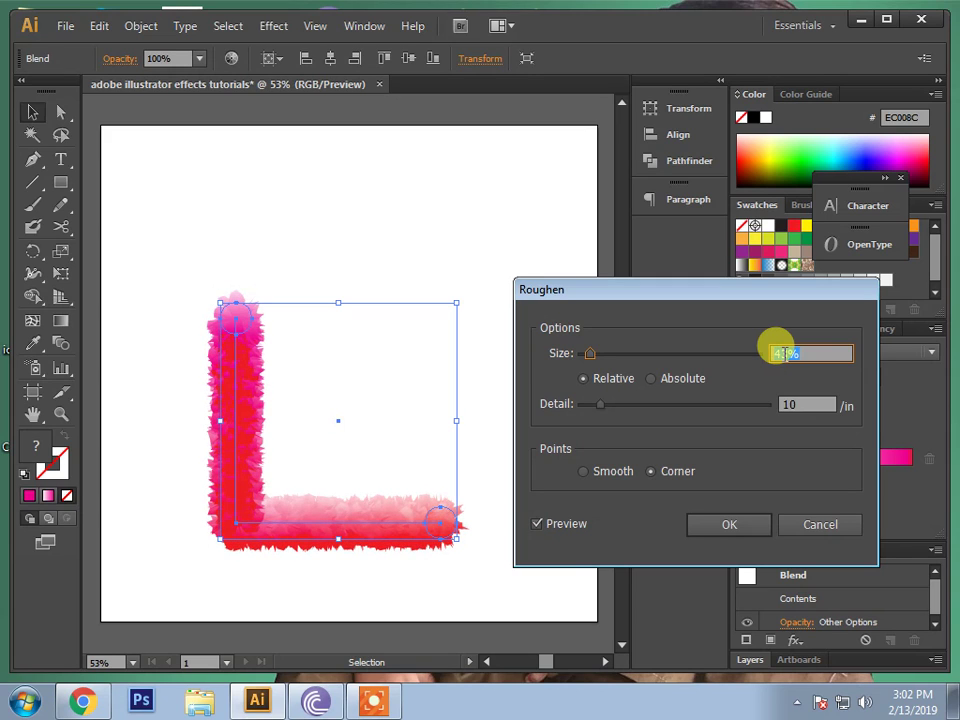
pyautogui.press('Up')
pyautogui.hotkey('shift', 'Up')
pyautogui.hotkey('shift', 'Up')
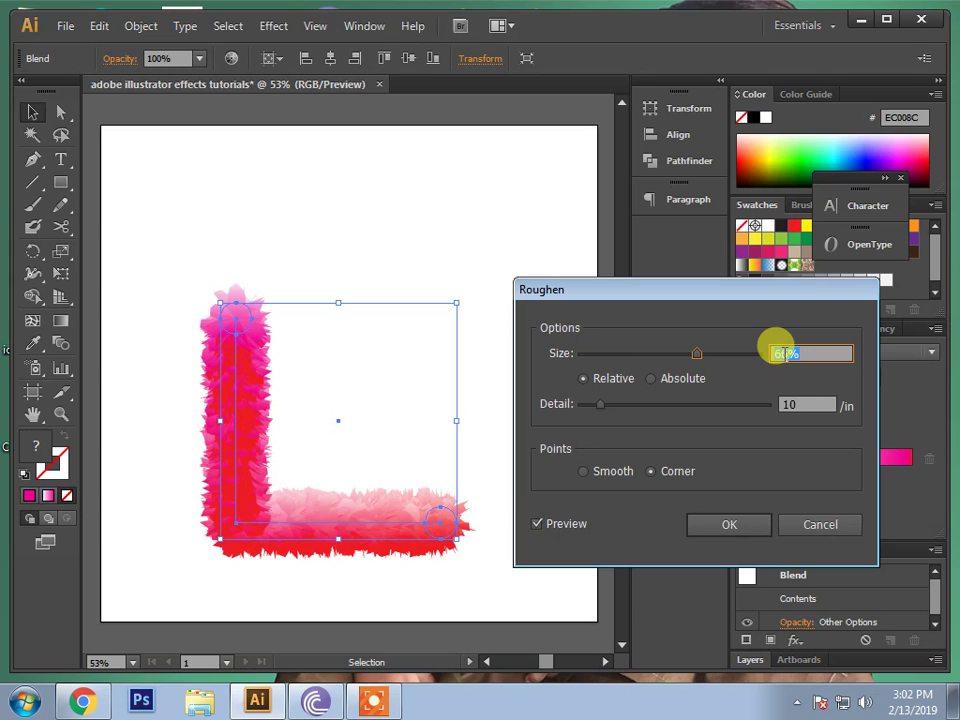
pyautogui.hotkey('shift', 'Up')
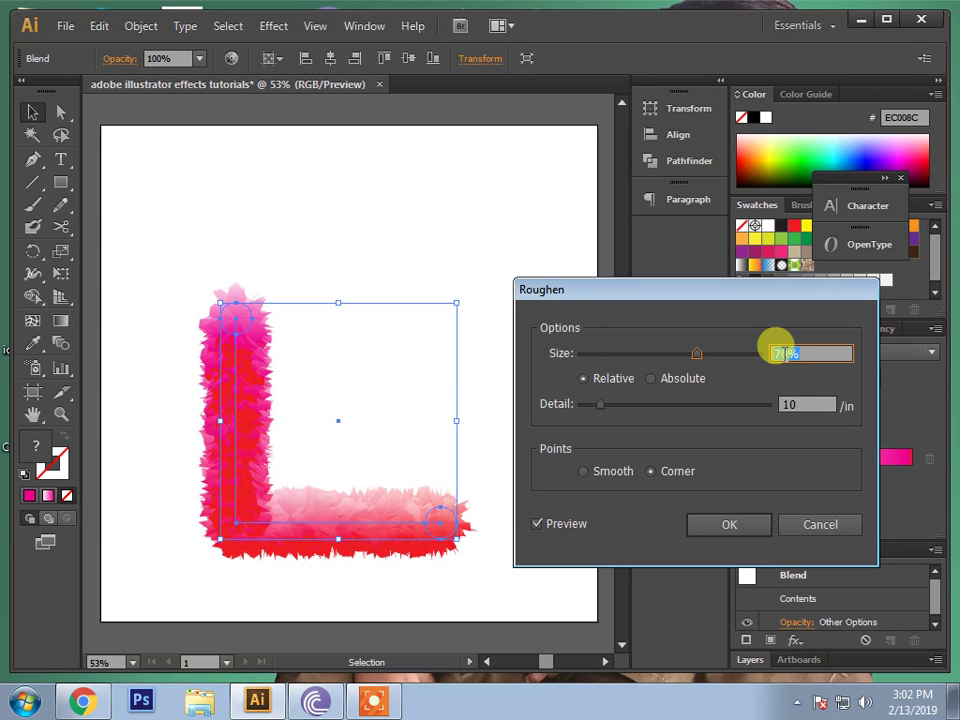
pyautogui.press('Up')
pyautogui.hotkey('shift', 'Up')
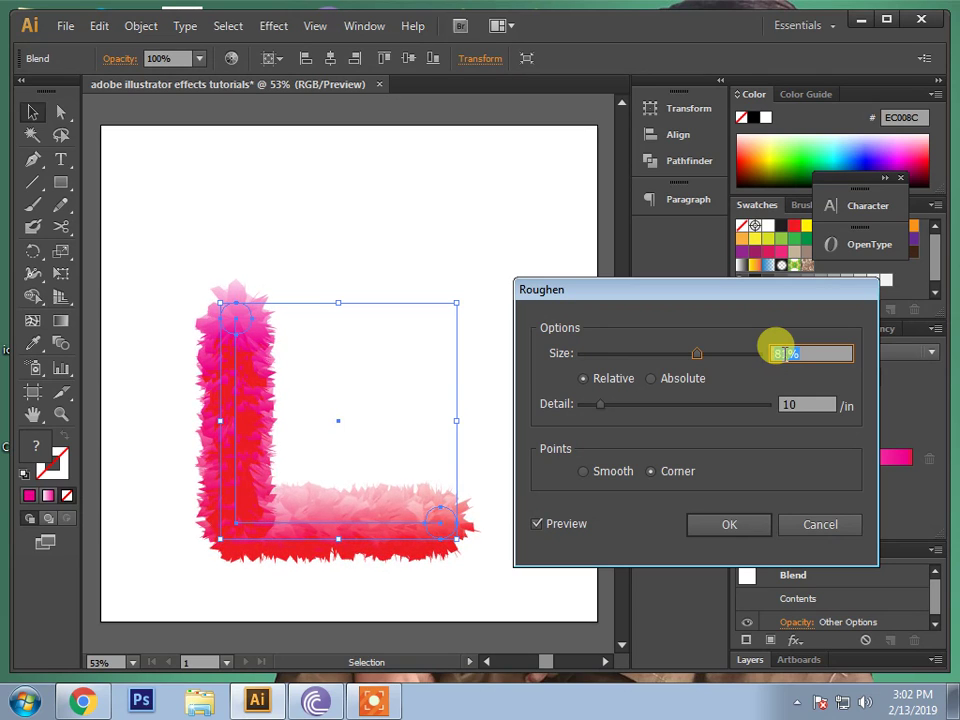
pyautogui.hotkey('shift', 'Up')
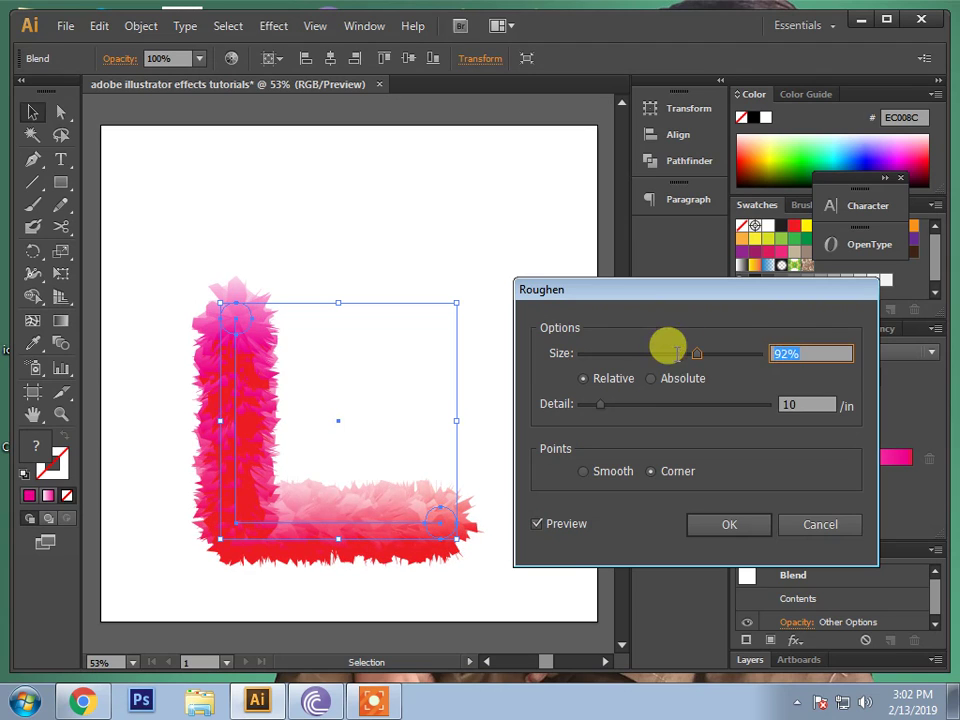
pyautogui.hotkey('shift', 'Up')
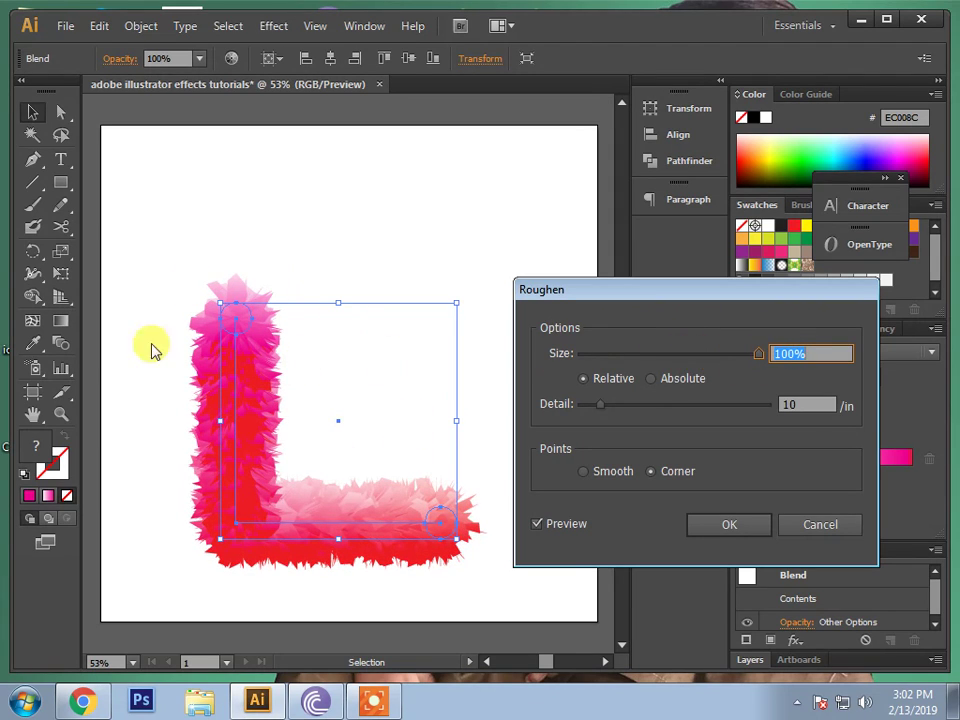
pyautogui.click(785, 345)
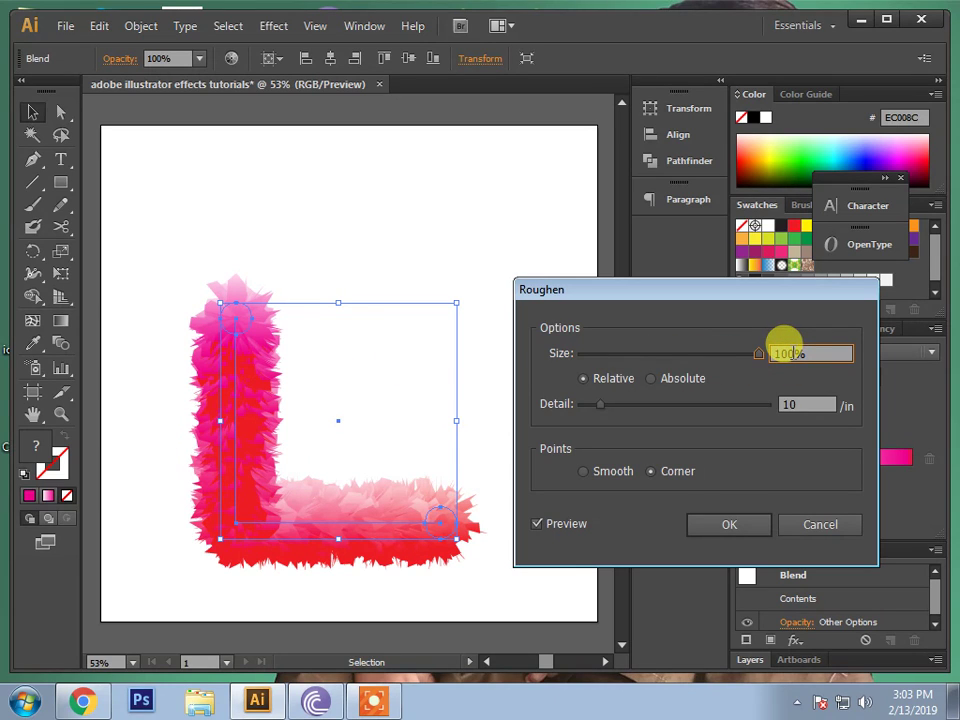
pyautogui.press('Down')
pyautogui.press('Down')
pyautogui.press('Down')
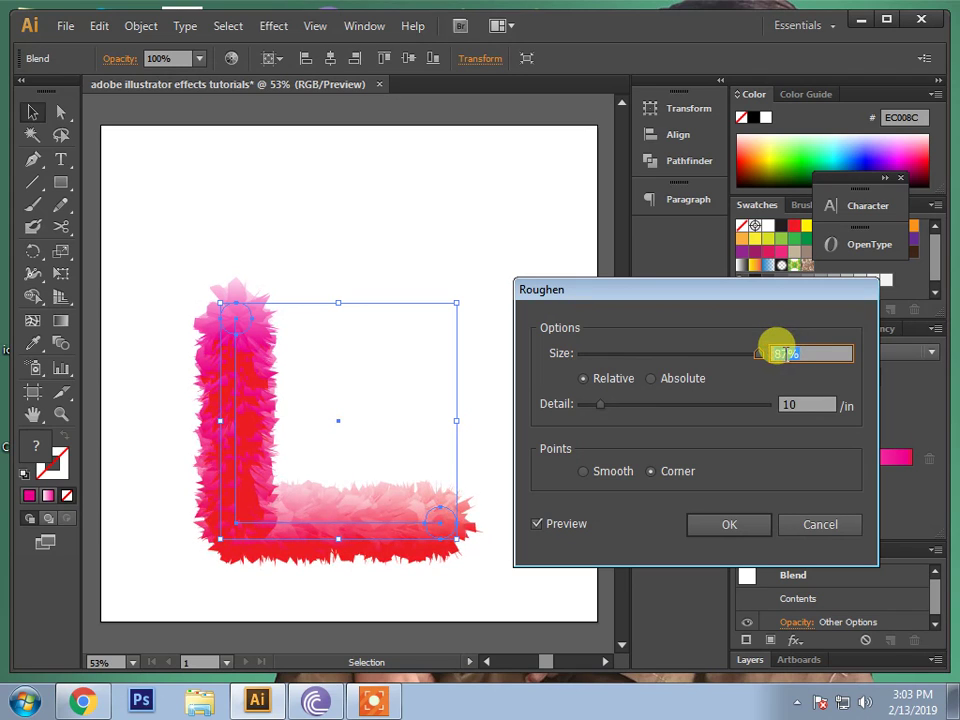
pyautogui.press('Down')
pyautogui.press('Down')
pyautogui.press('Down')
pyautogui.press('Down')
pyautogui.press('Down')
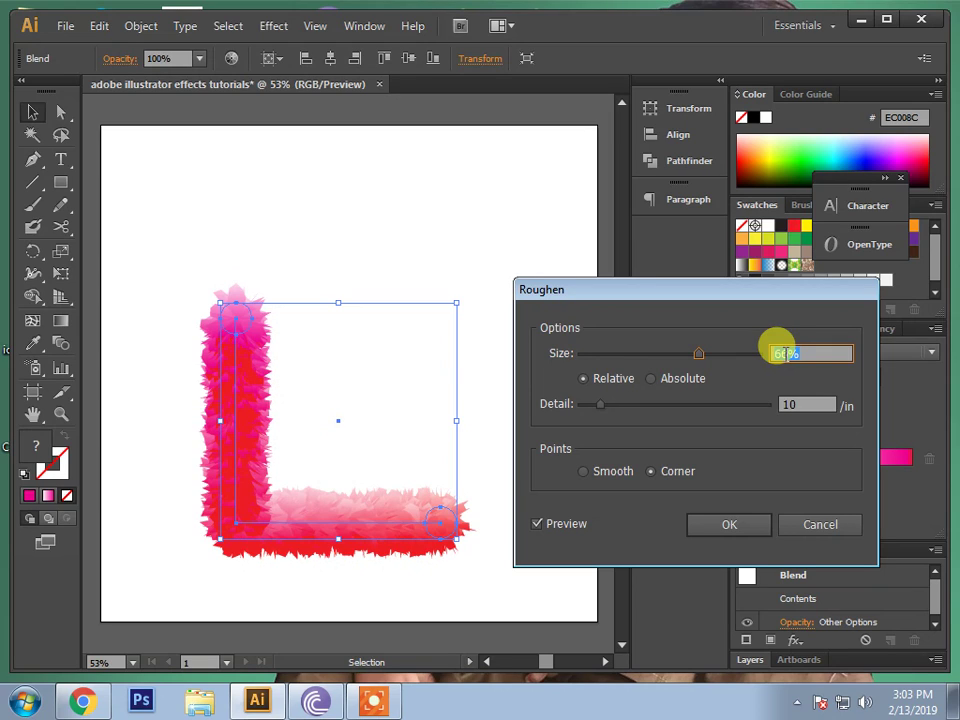
pyautogui.press('Down')
pyautogui.press('Down')
pyautogui.press('Down')
pyautogui.press('Up')
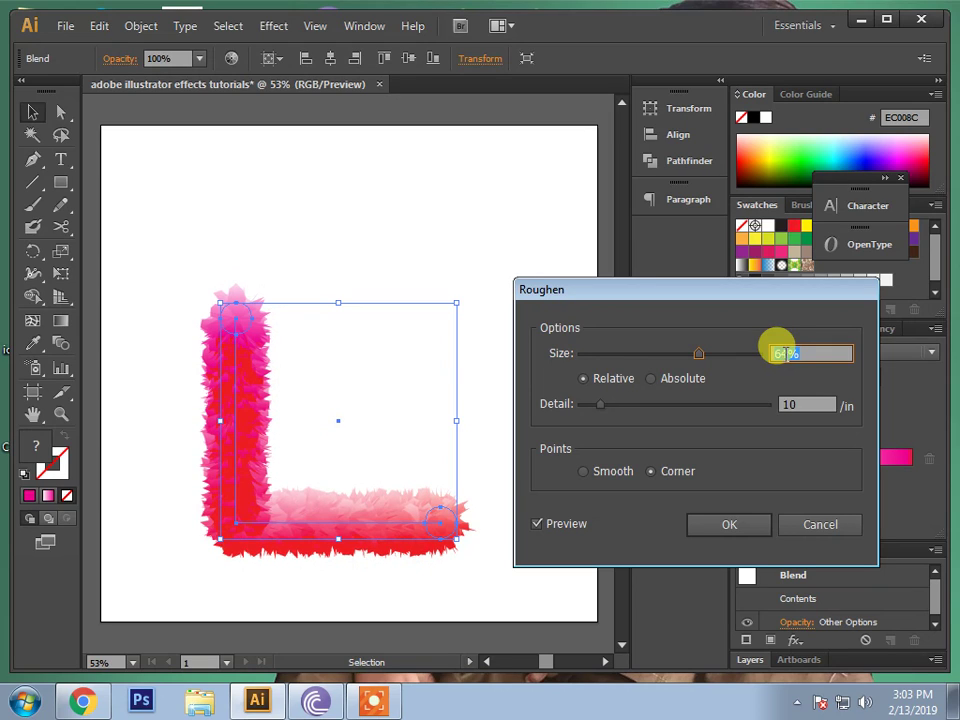
pyautogui.press('Down')
pyautogui.press('Down')
pyautogui.press('Down')
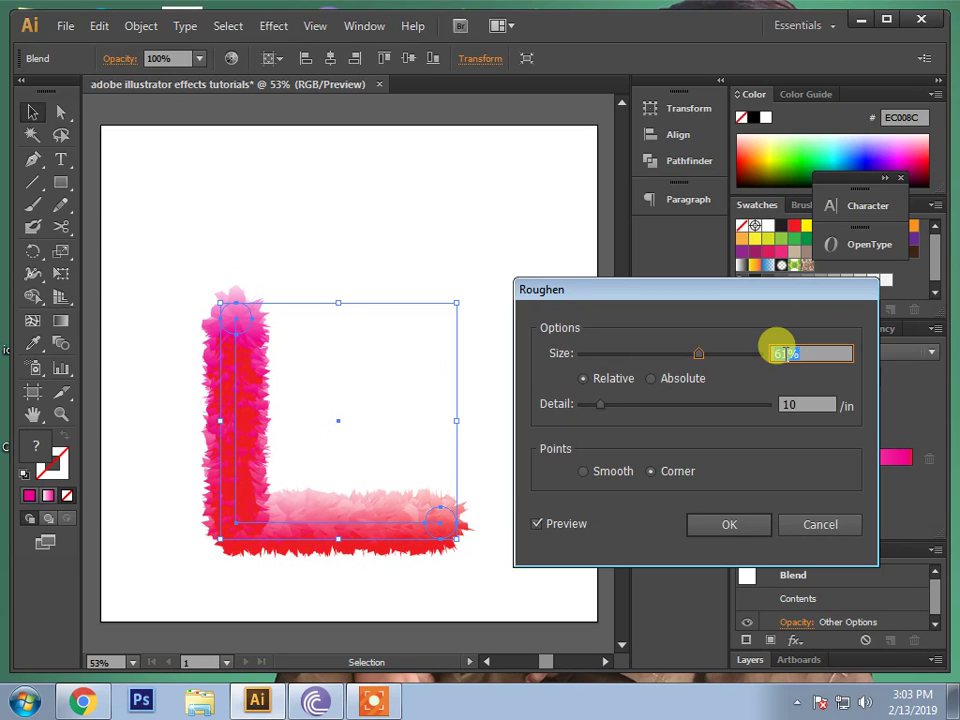
pyautogui.press('Down')
pyautogui.press('Down')
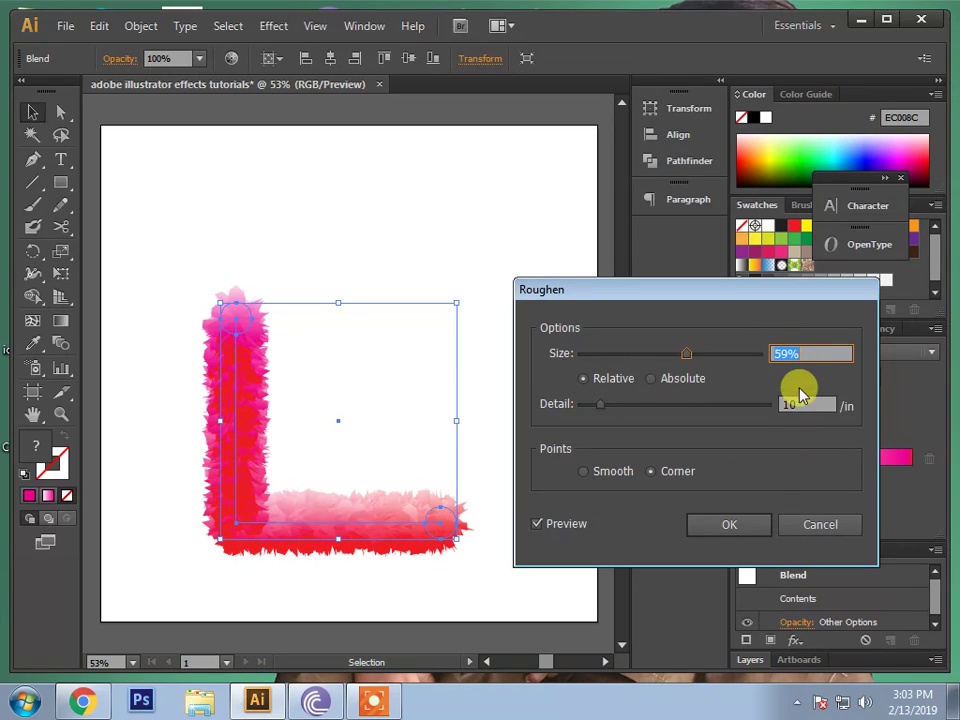
# Step: Set the Roughen detail to 67/in with corner points and apply the effect
pyautogui.click(790, 400)
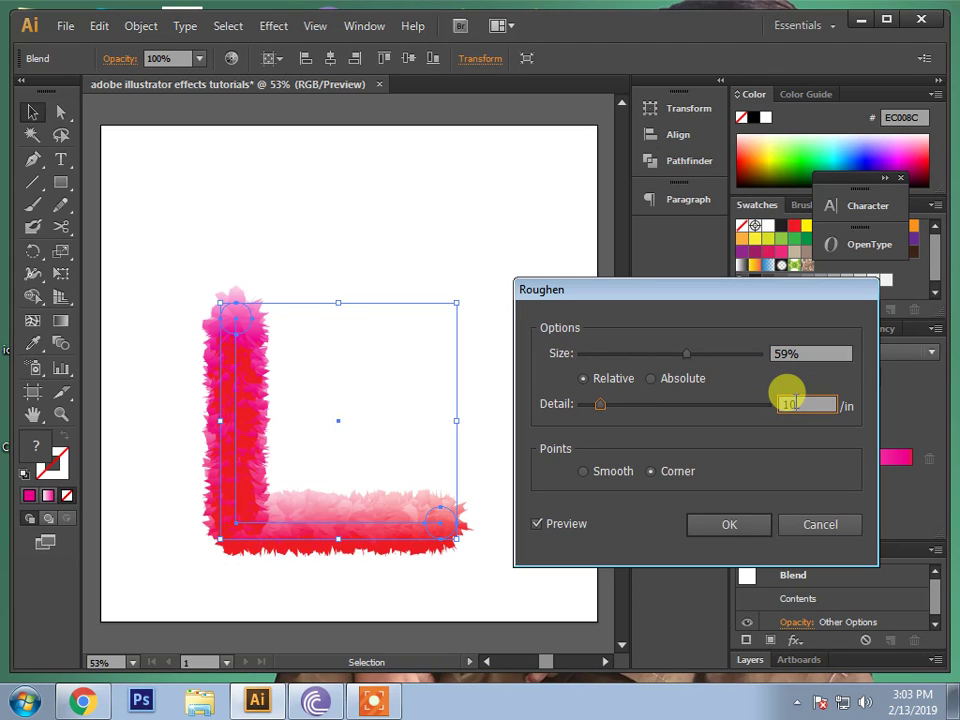
pyautogui.write('5')
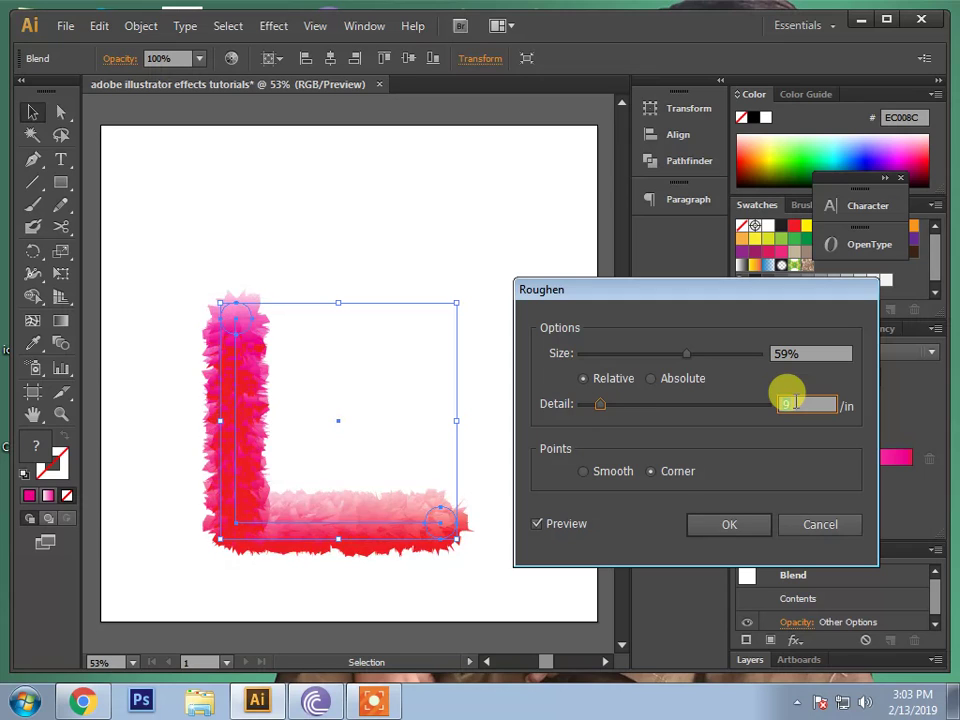
pyautogui.press('Down')
pyautogui.press('Down')
pyautogui.press('Down')
pyautogui.press('Up')
pyautogui.press('Up')
pyautogui.press('Up')
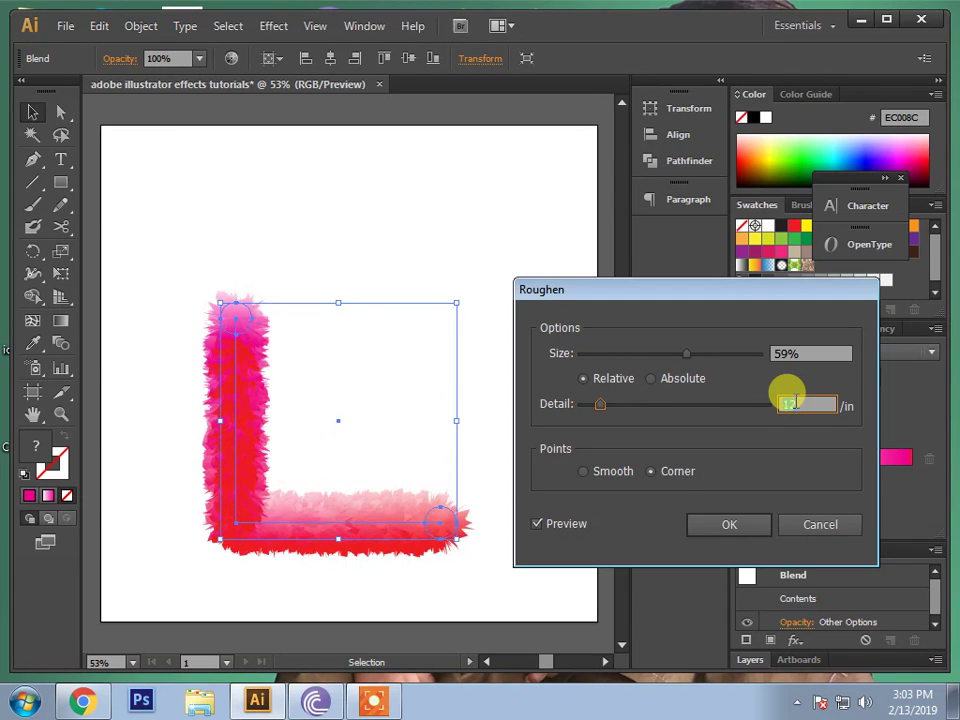
pyautogui.press('Up')
pyautogui.press('Up')
pyautogui.press('Up')
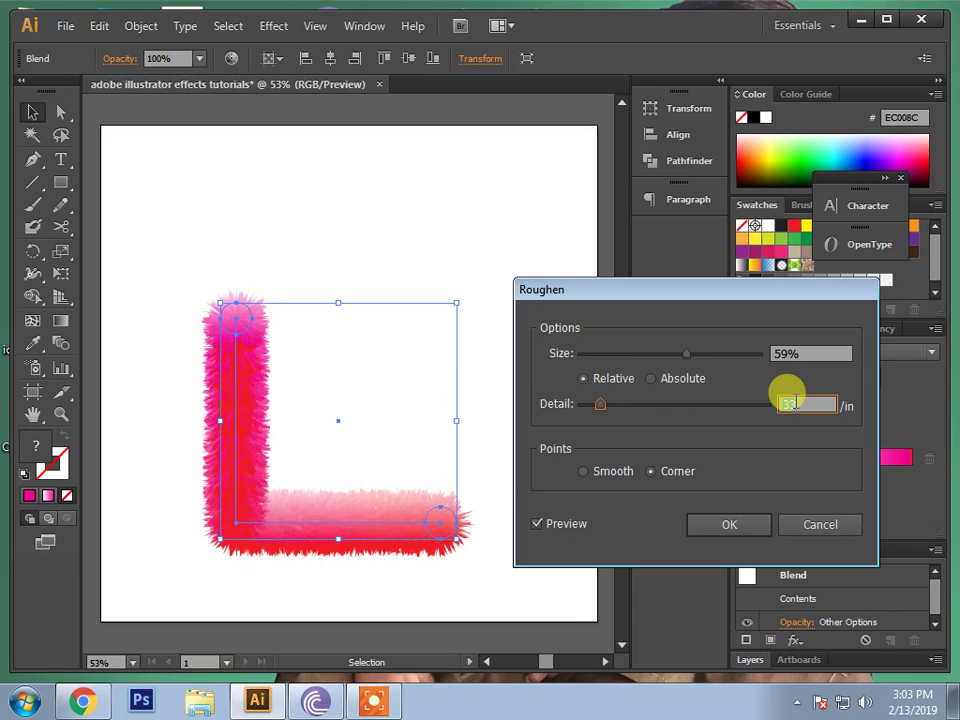
pyautogui.press('Up')
pyautogui.press('Up')
pyautogui.press('Up')
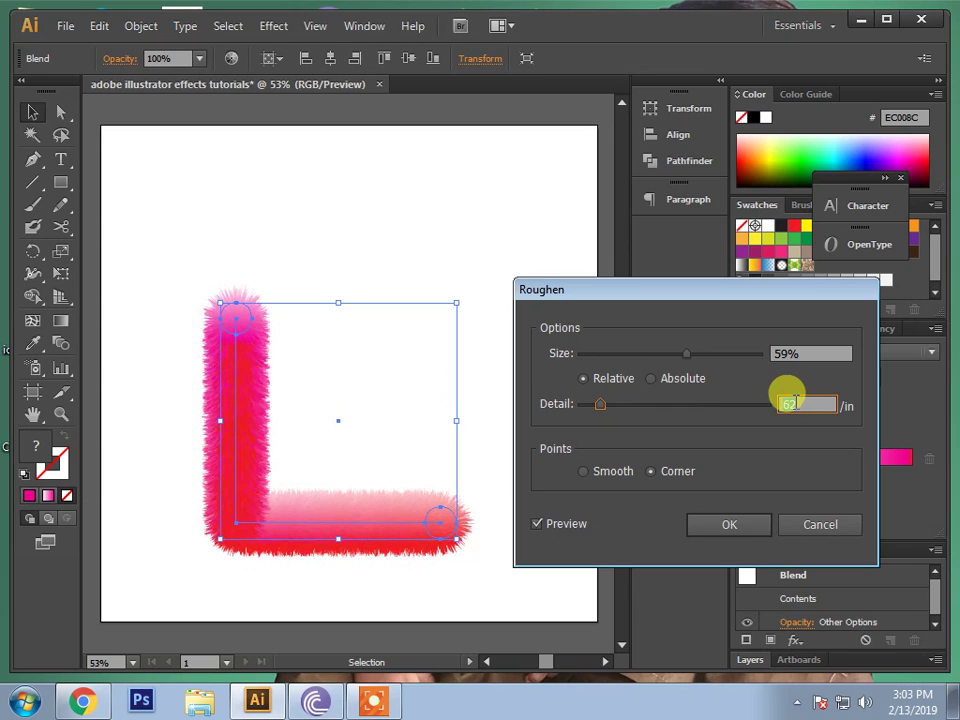
pyautogui.press('Up')
pyautogui.press('Up')
pyautogui.press('Up')
pyautogui.press('Up')
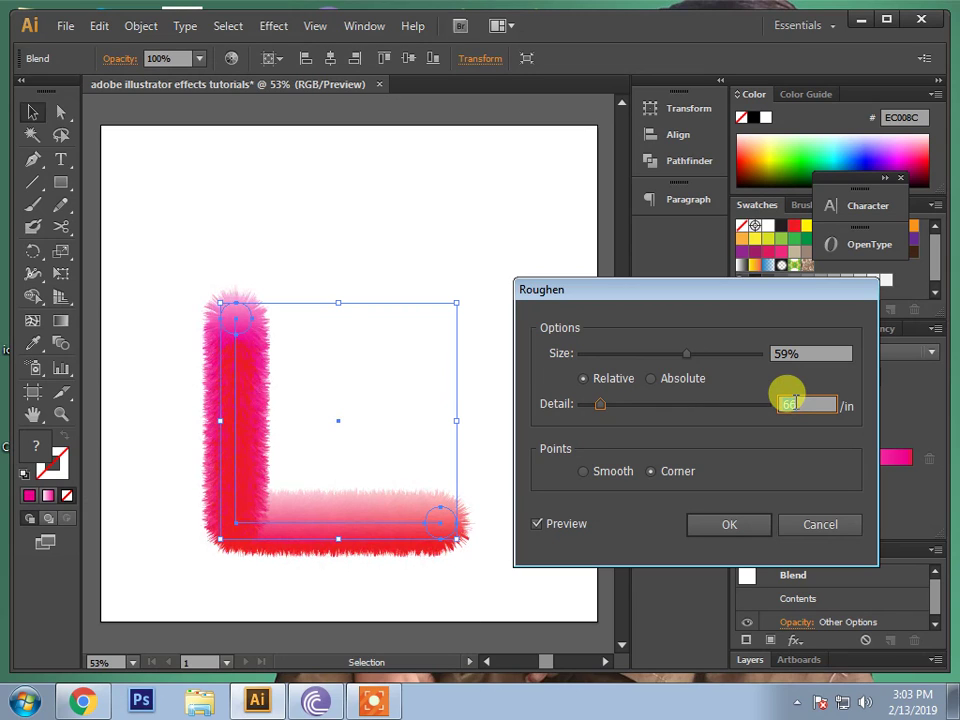
pyautogui.press('Up')
pyautogui.press('Up')
pyautogui.press('Up')
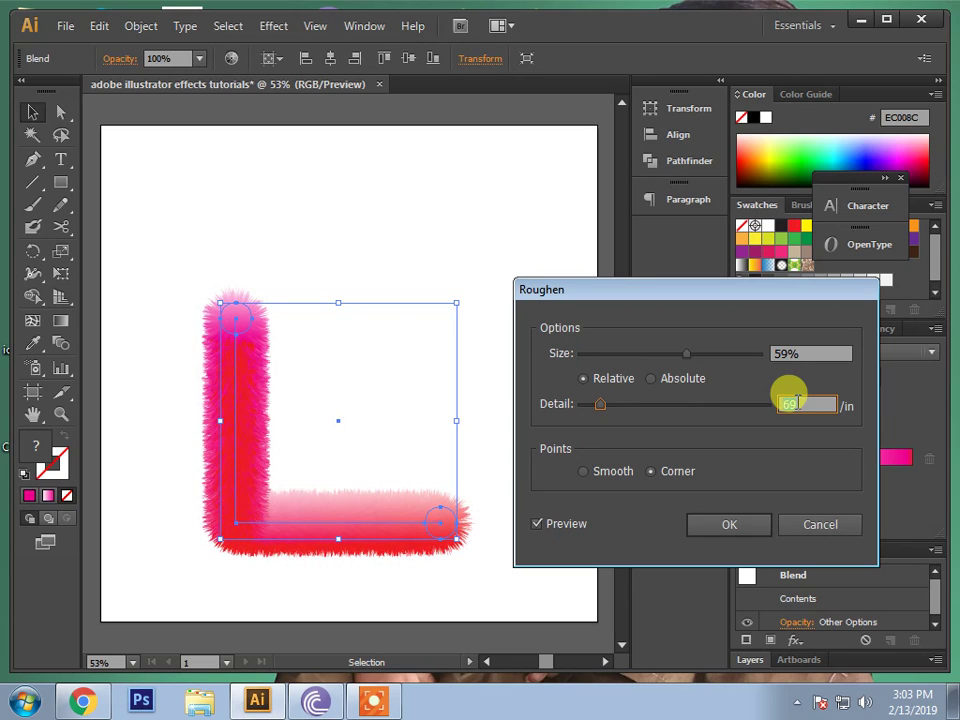
pyautogui.press('Down')
pyautogui.press('Down')
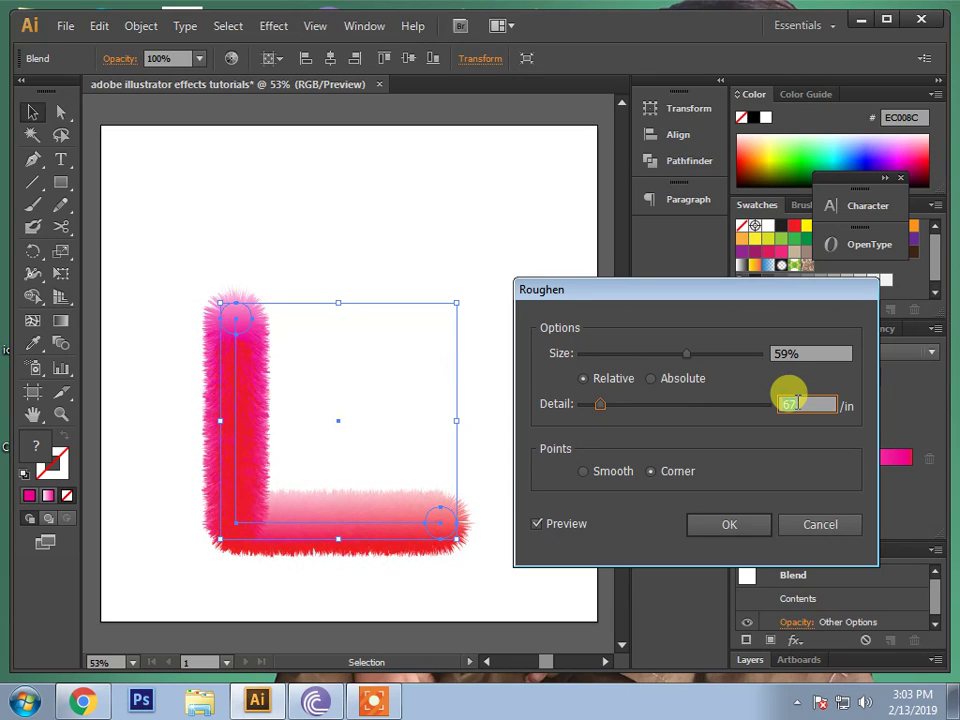
pyautogui.press('Up')
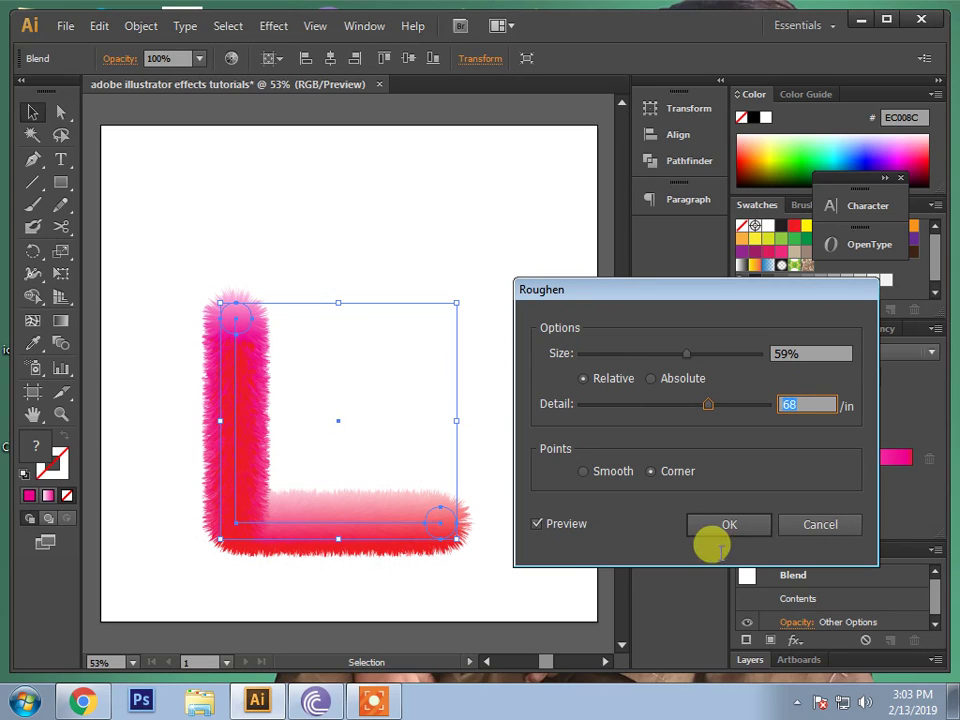
pyautogui.press('Down')
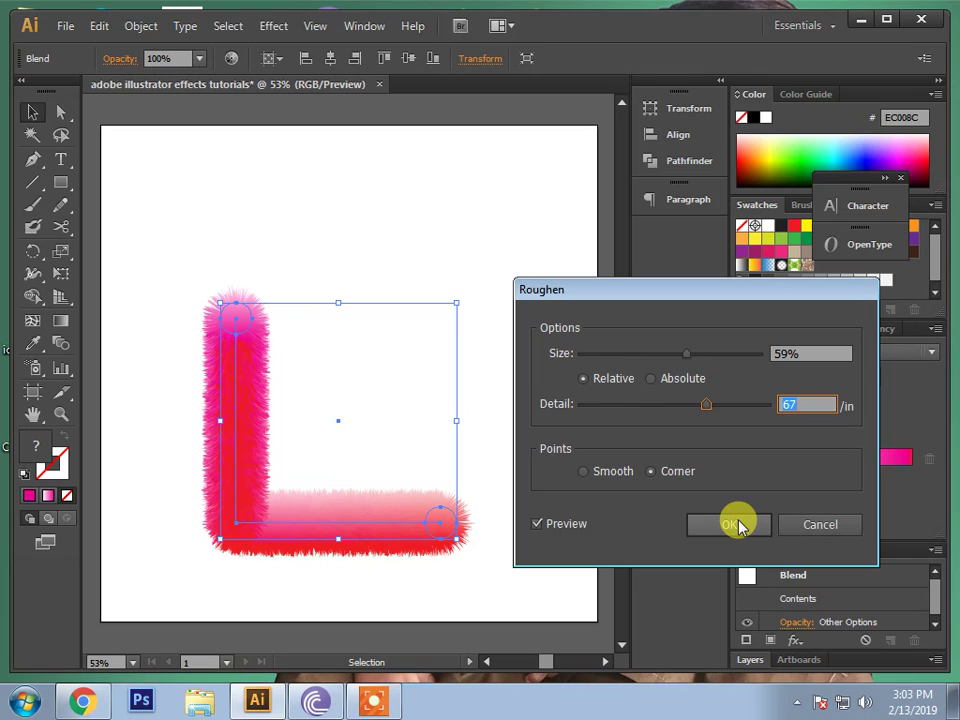
pyautogui.click(739, 527)
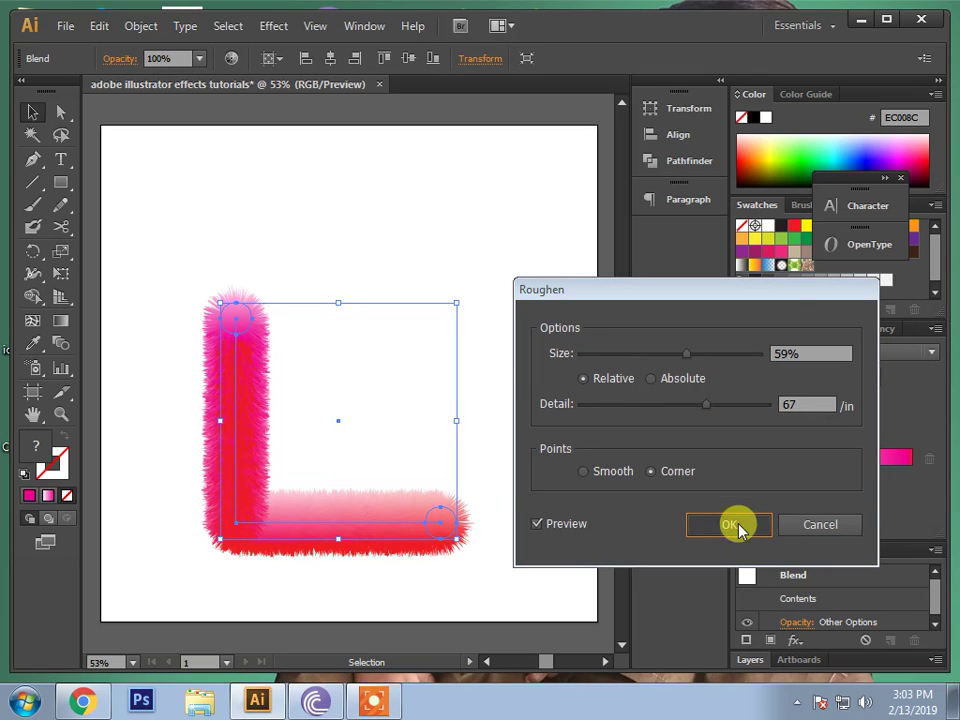
pyautogui.click(735, 527)
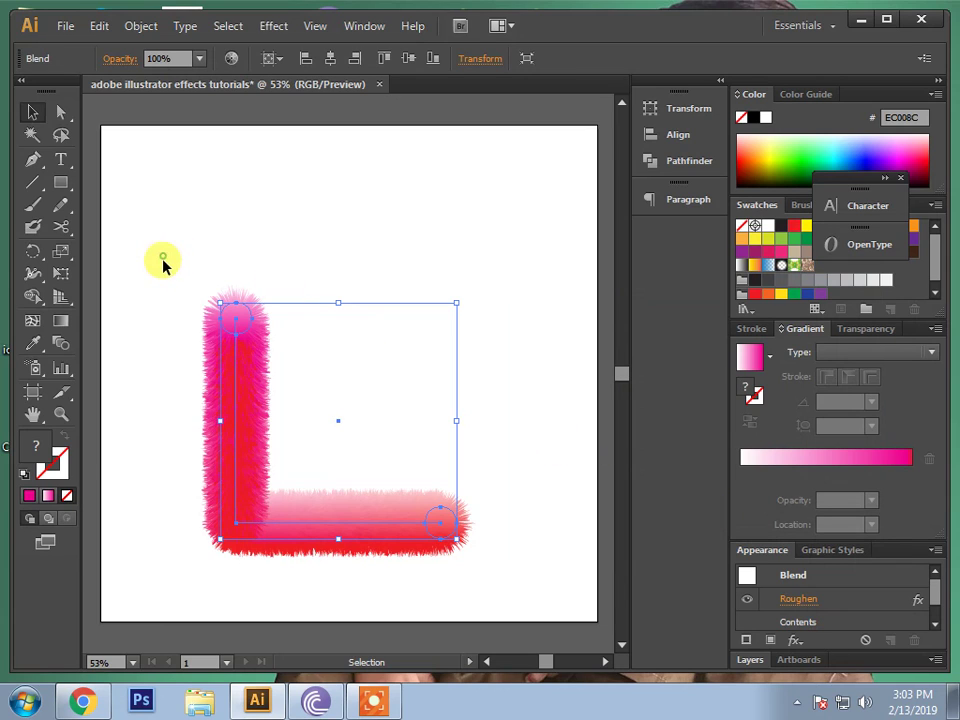
# Step: Reflect a copy of the furry L via Transform > Reflect to form a C-shaped bracket
pyautogui.scroll(-2, 380, 440)
pyautogui.hscroll(3, 589, 617)
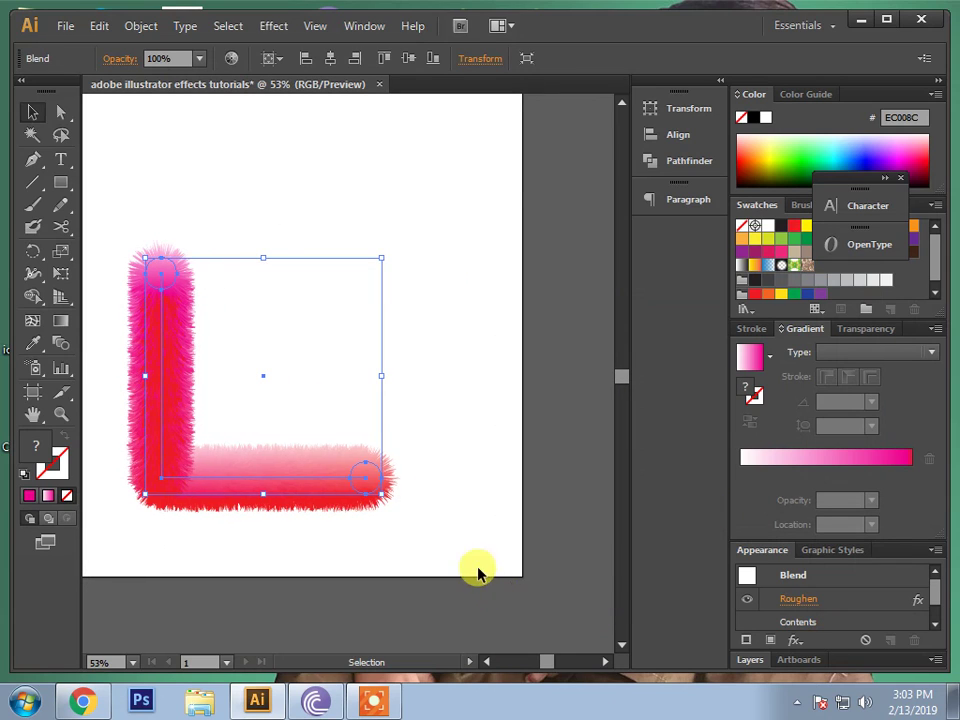
pyautogui.click(175, 325)
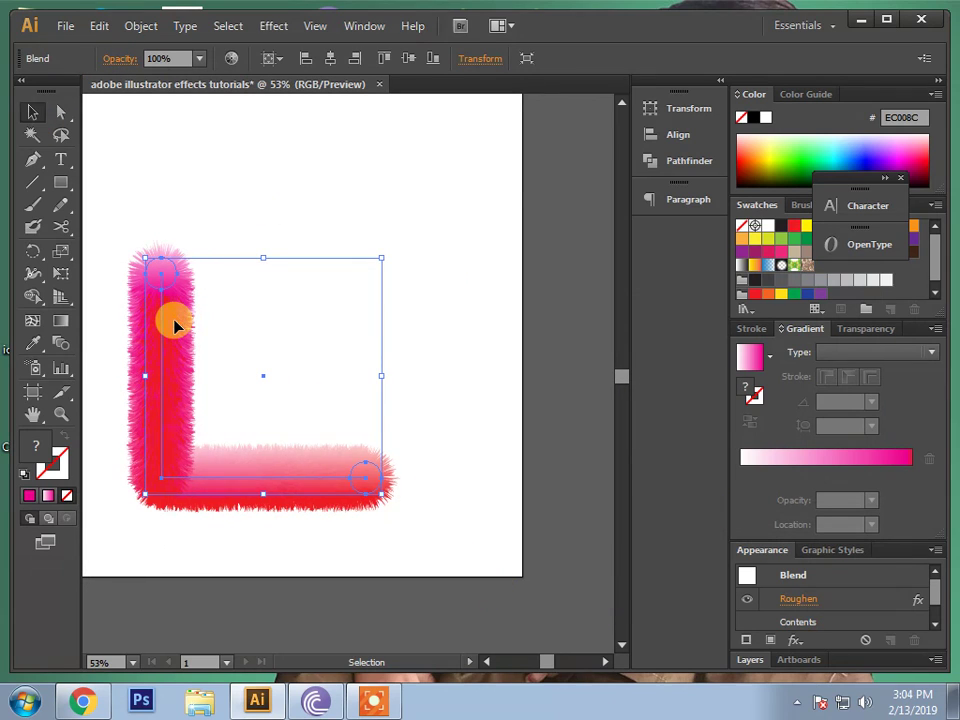
pyautogui.rightClick(175, 325)
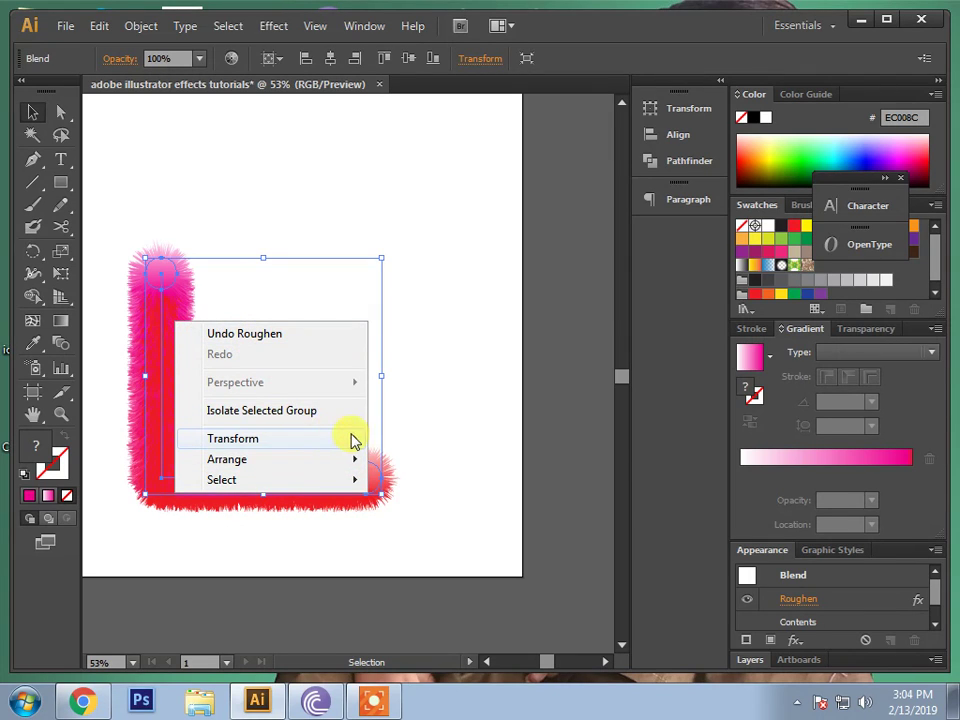
pyautogui.moveTo(233, 438)
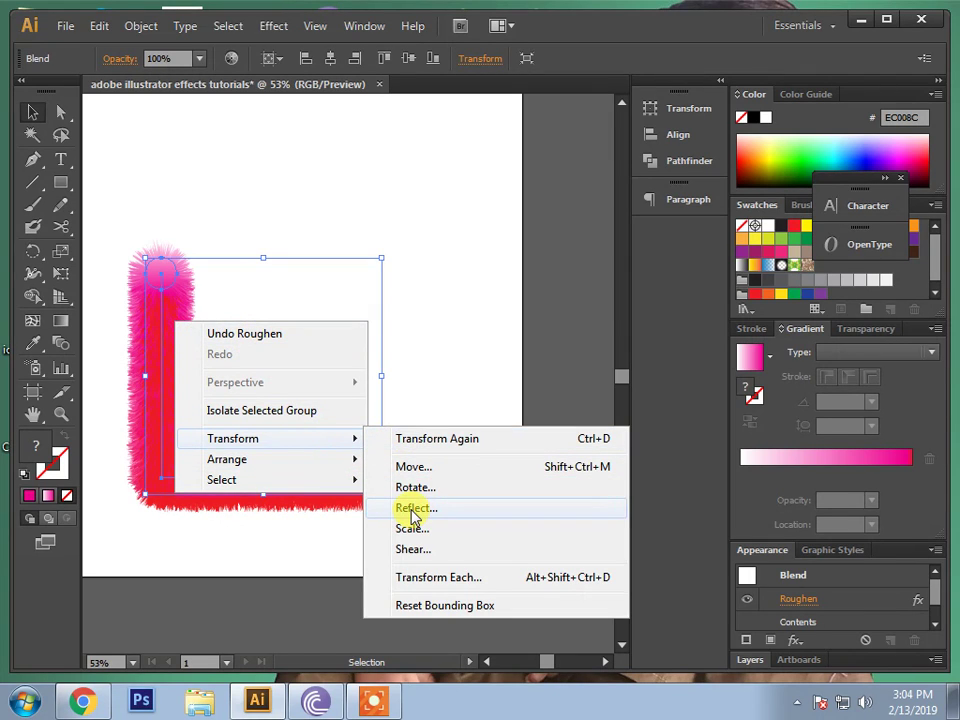
pyautogui.click(413, 510)
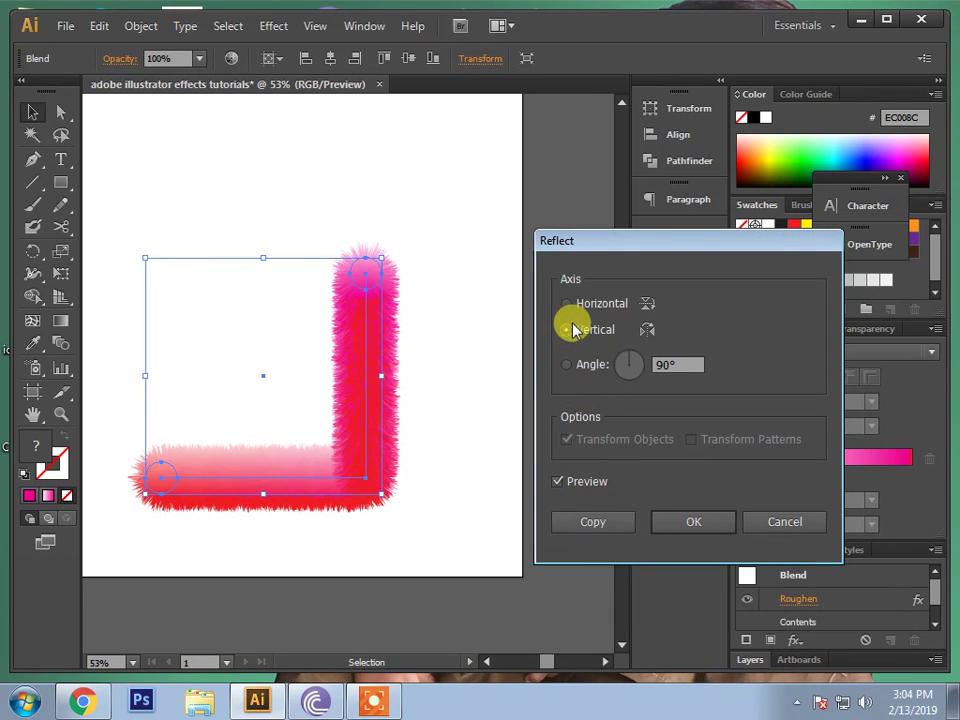
pyautogui.click(568, 304)
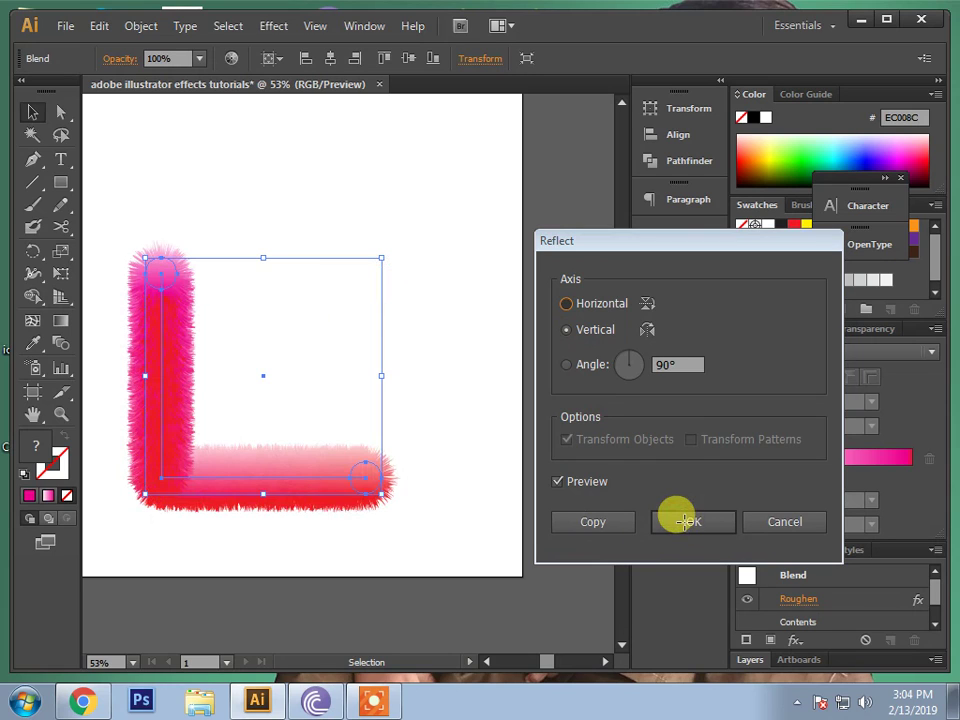
pyautogui.click(688, 521)
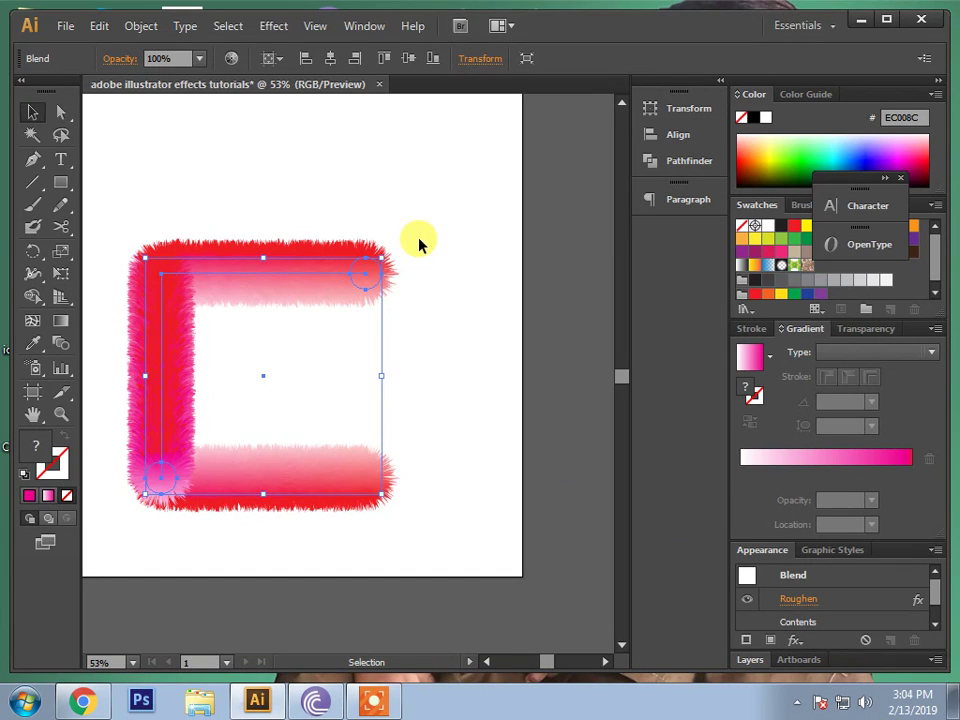
# Step: Reflect the blend horizontally and shift it about 132 px right and up to close the square
pyautogui.rightClick(342, 274)
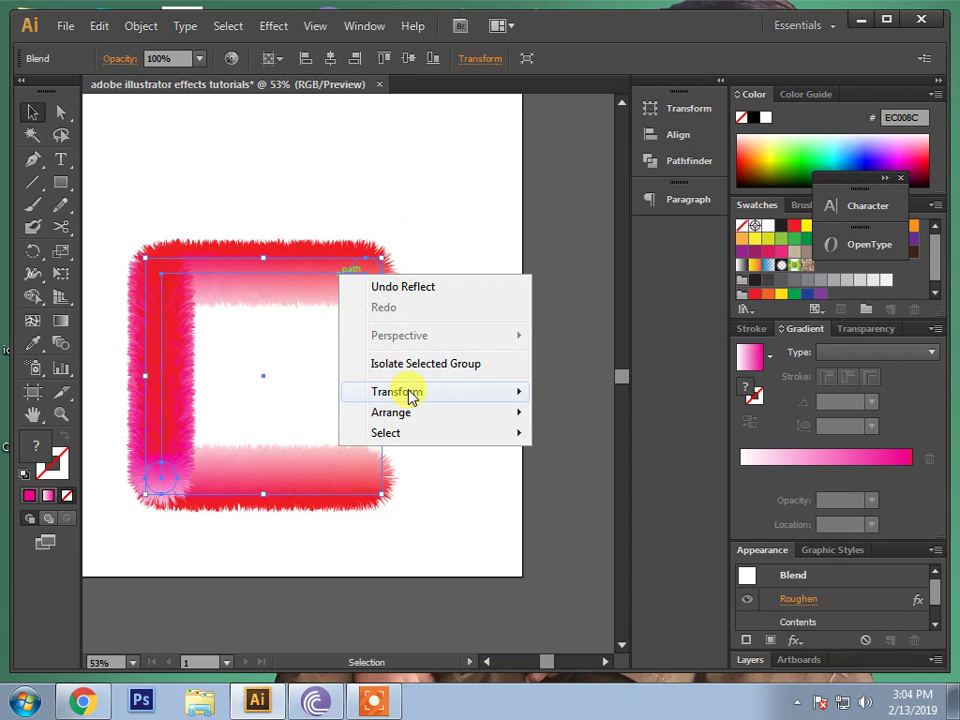
pyautogui.moveTo(397, 391)
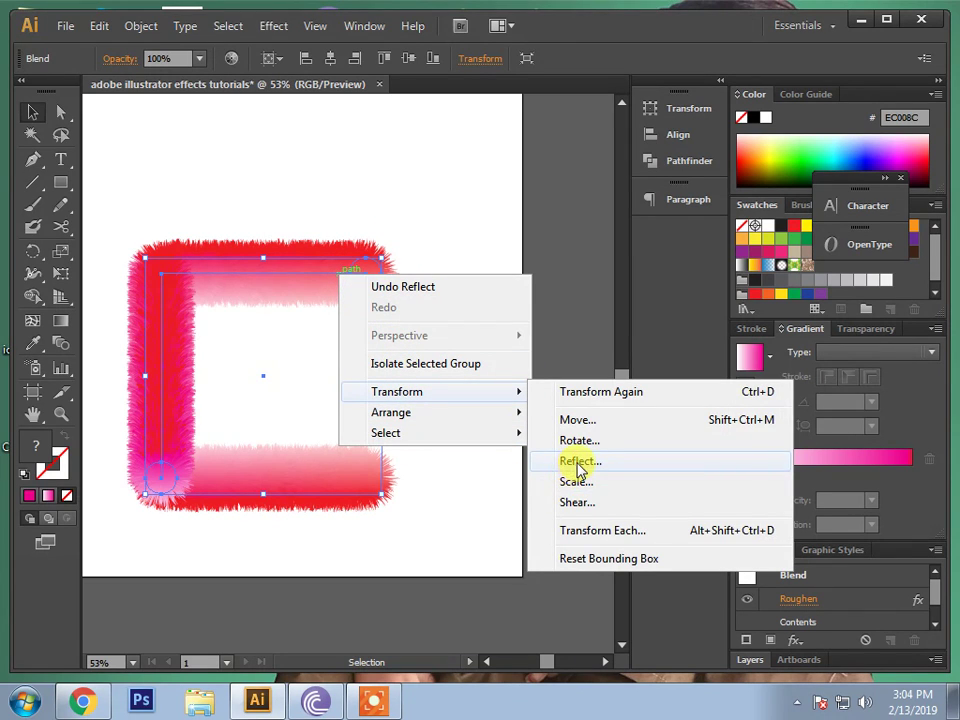
pyautogui.press('Escape')
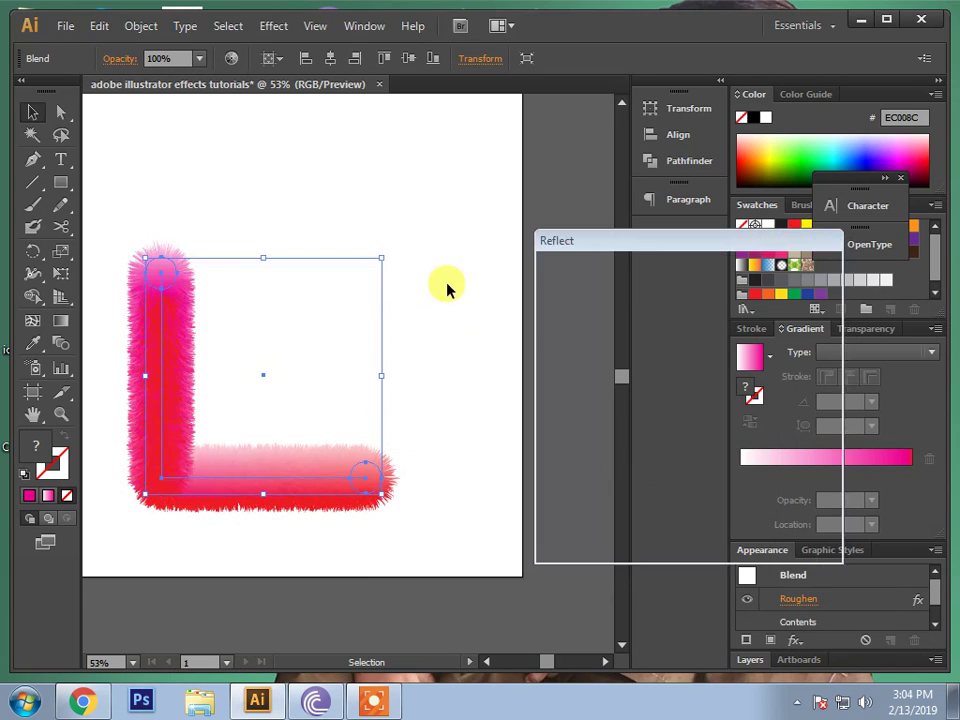
pyautogui.click(567, 331)
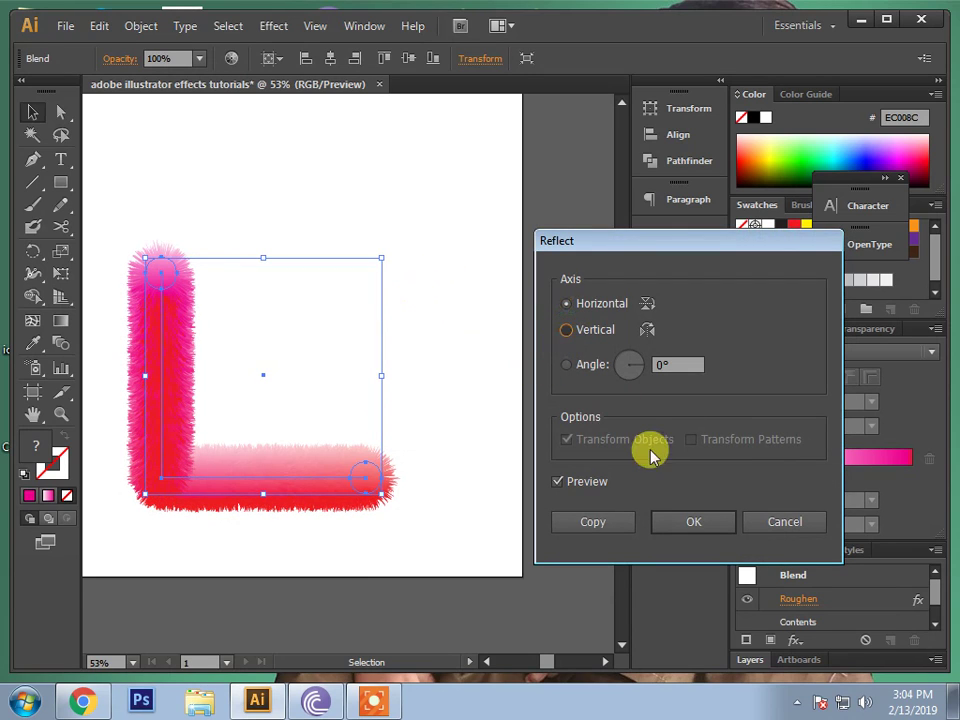
pyautogui.click(688, 524)
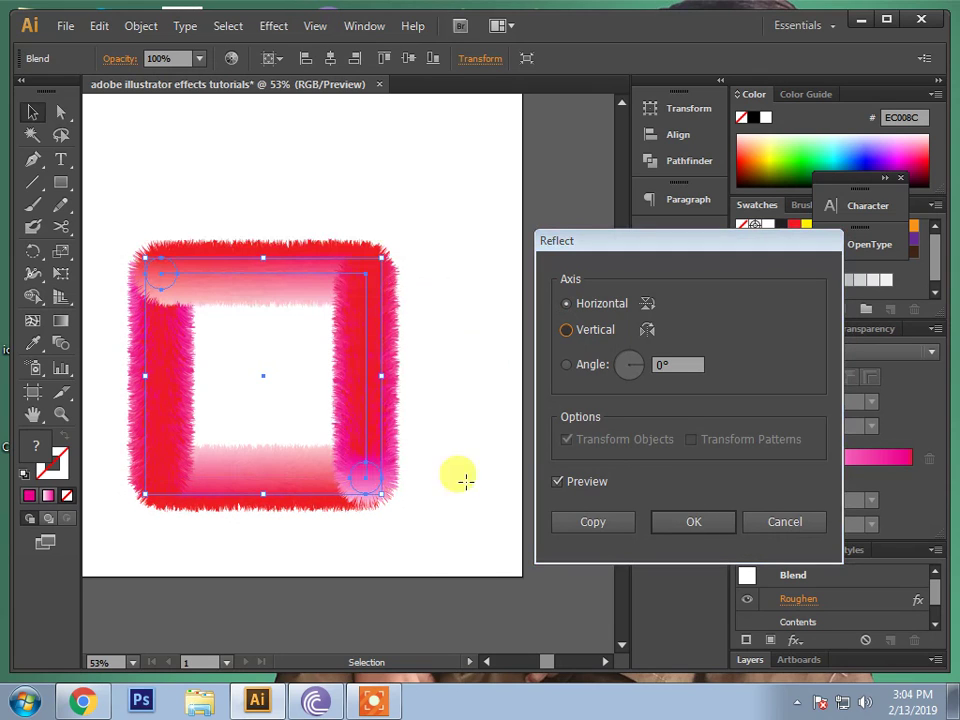
pyautogui.click(682, 522)
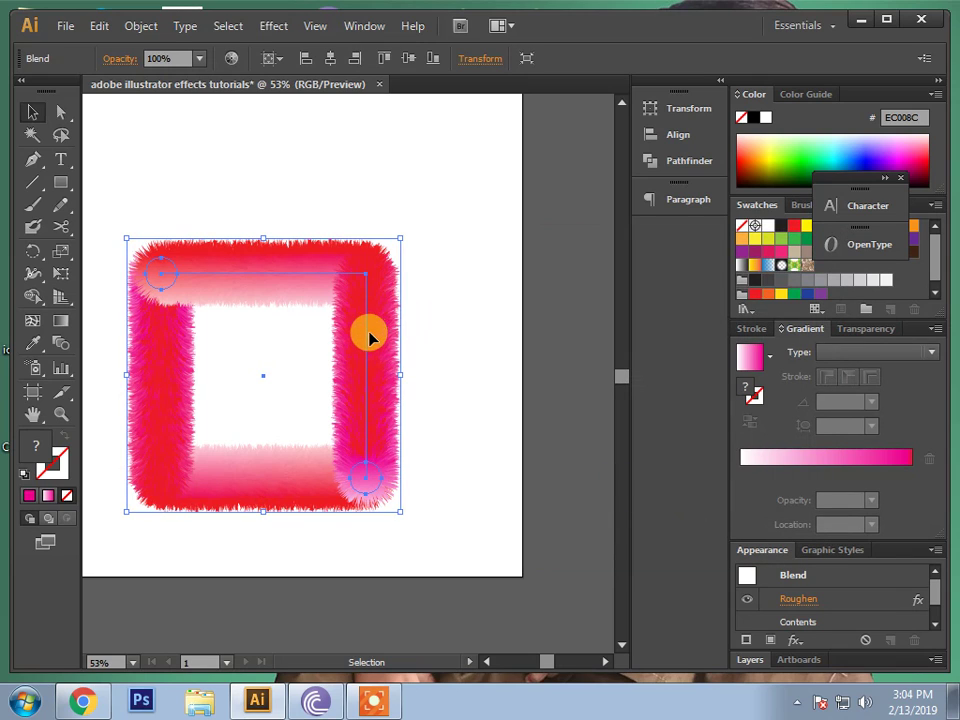
pyautogui.moveTo(369, 338); pyautogui.dragTo(433, 322)
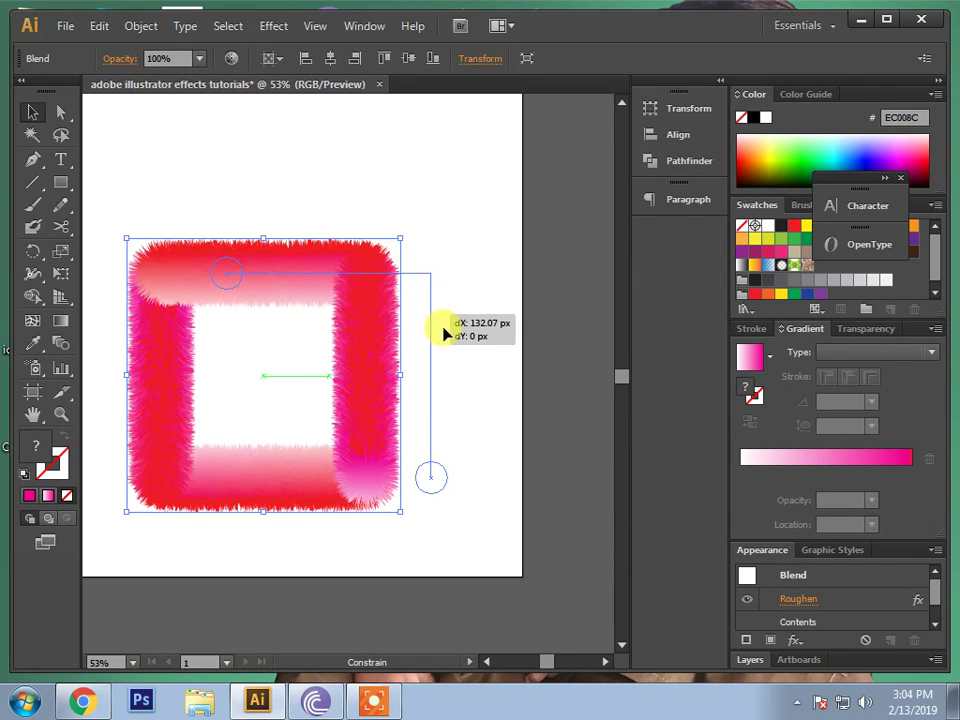
pyautogui.click(506, 386)
pyautogui.click(61, 414)
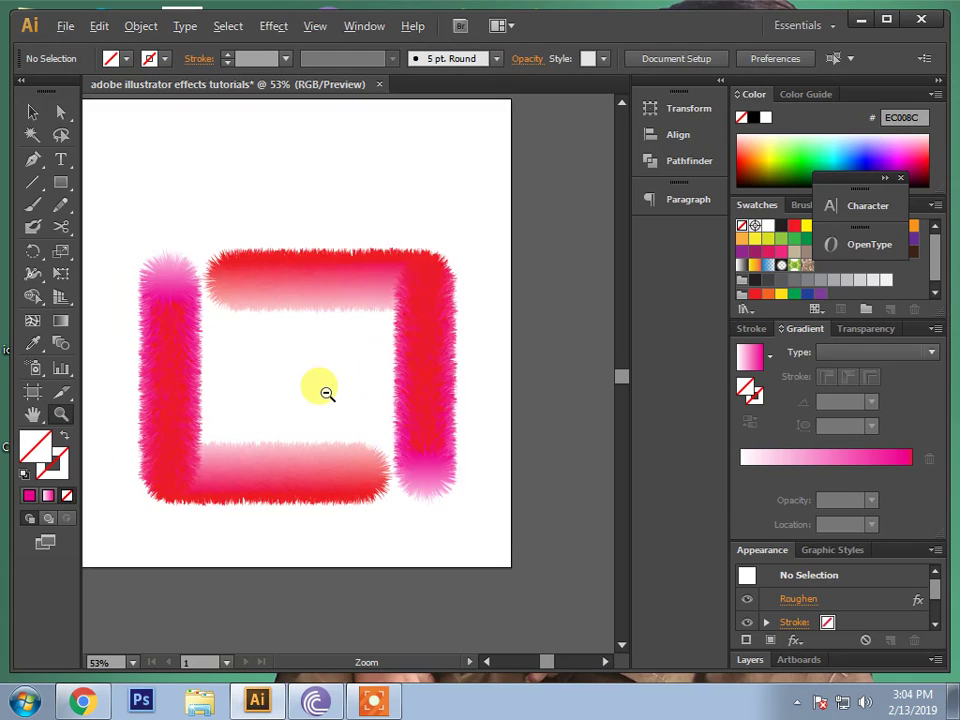
pyautogui.keyDown('alt'); pyautogui.click(326, 393); pyautogui.keyUp('alt')
pyautogui.keyDown('alt'); pyautogui.click(326, 393); pyautogui.keyUp('alt')
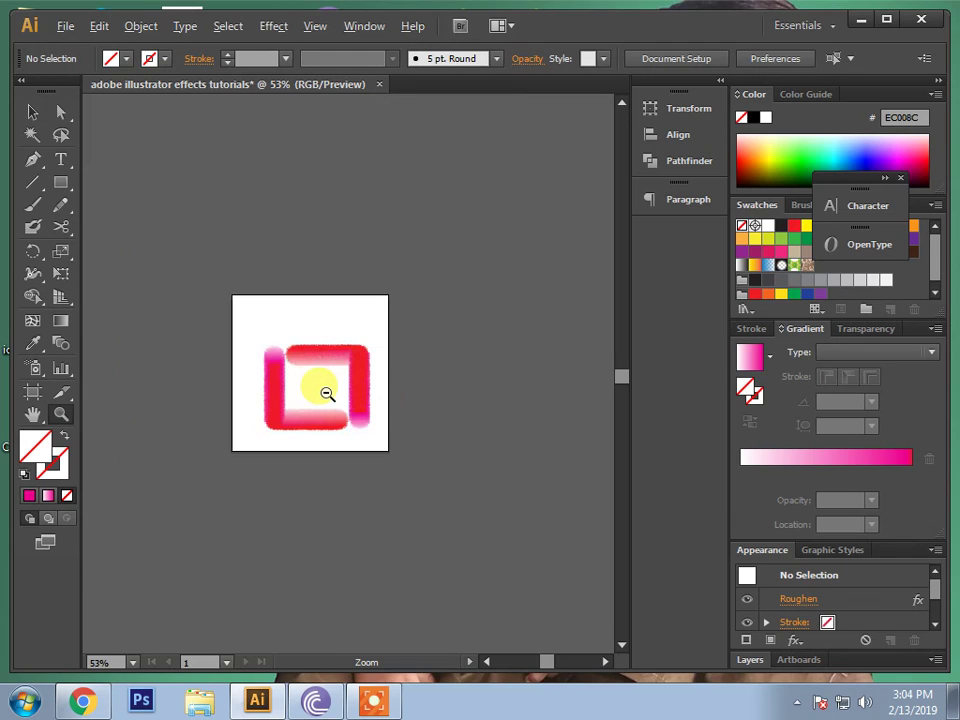
pyautogui.keyDown('alt'); pyautogui.click(326, 393); pyautogui.keyUp('alt')
pyautogui.click(326, 393)
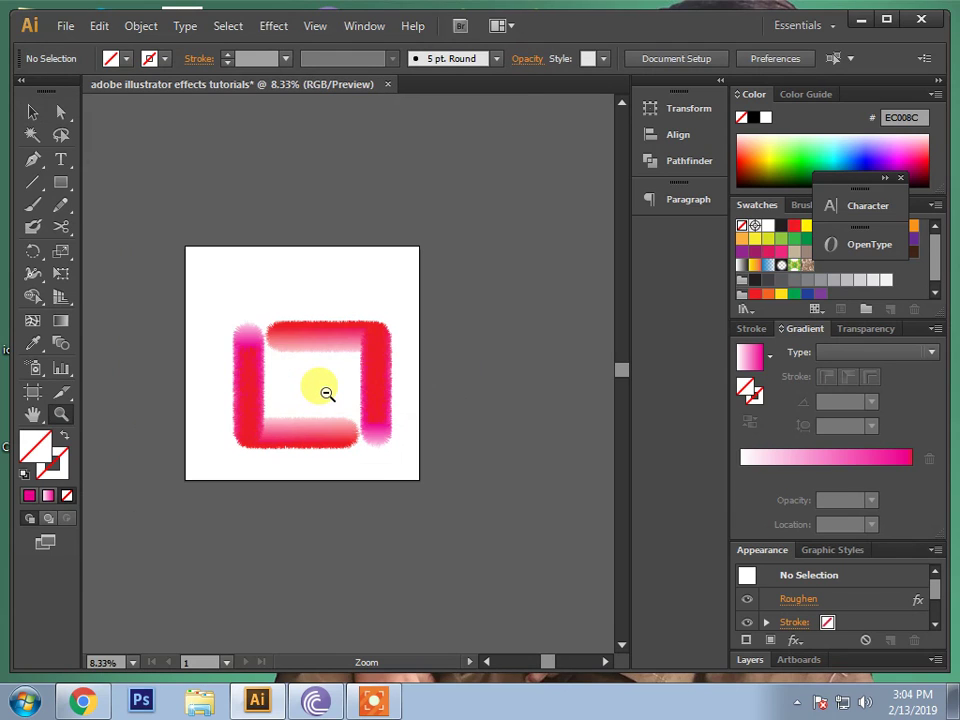
pyautogui.click(326, 393)
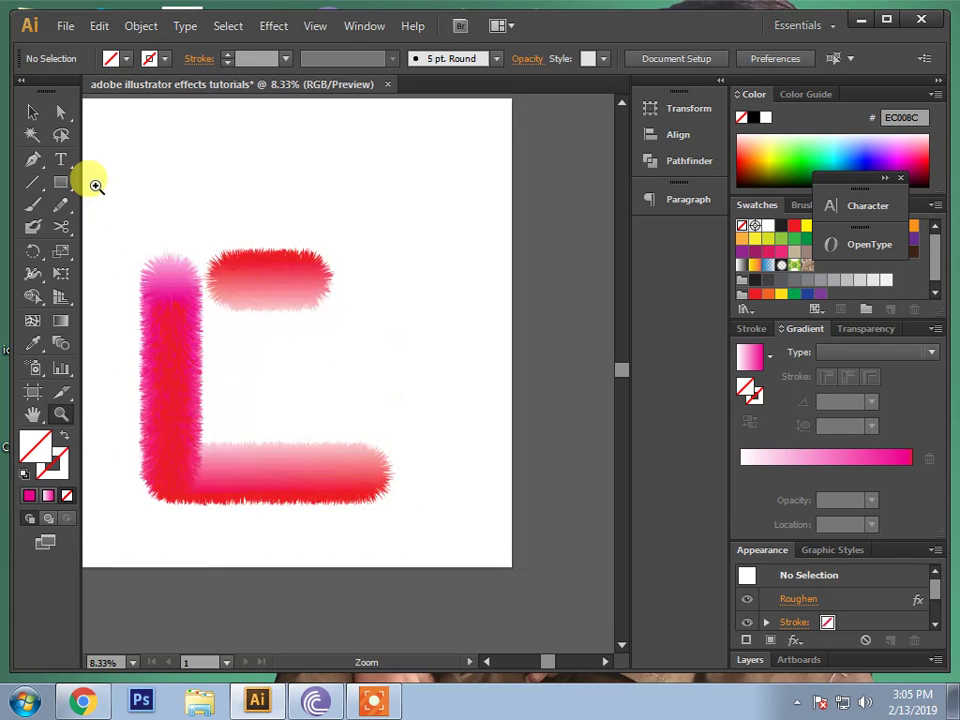
pyautogui.click(248, 241)
pyautogui.click(280, 263)
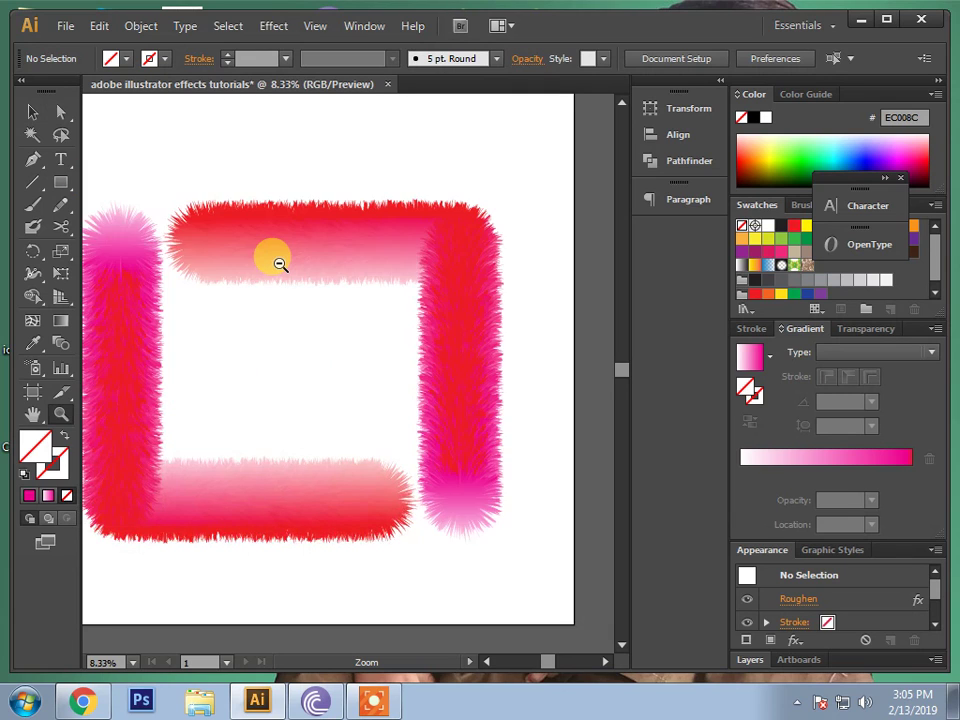
pyautogui.click(31, 111)
# Step: Marquee-select the furry blend, scale it up, and shift it up-left to tighten the square frame
pyautogui.moveTo(164, 193); pyautogui.dragTo(405, 422)
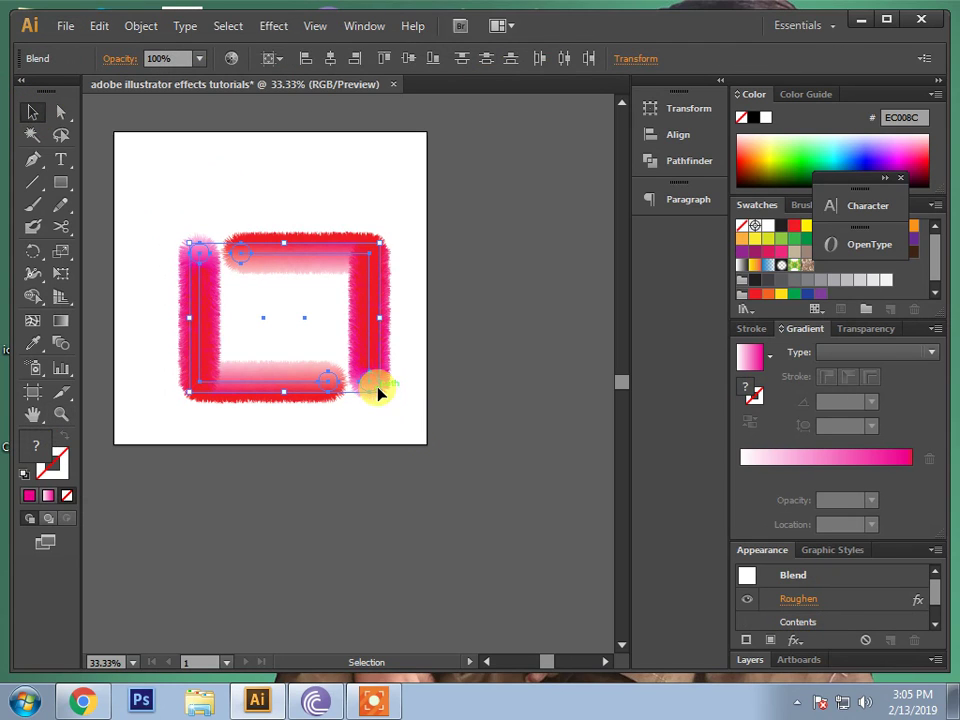
pyautogui.moveTo(379, 391); pyautogui.dragTo(376, 323)
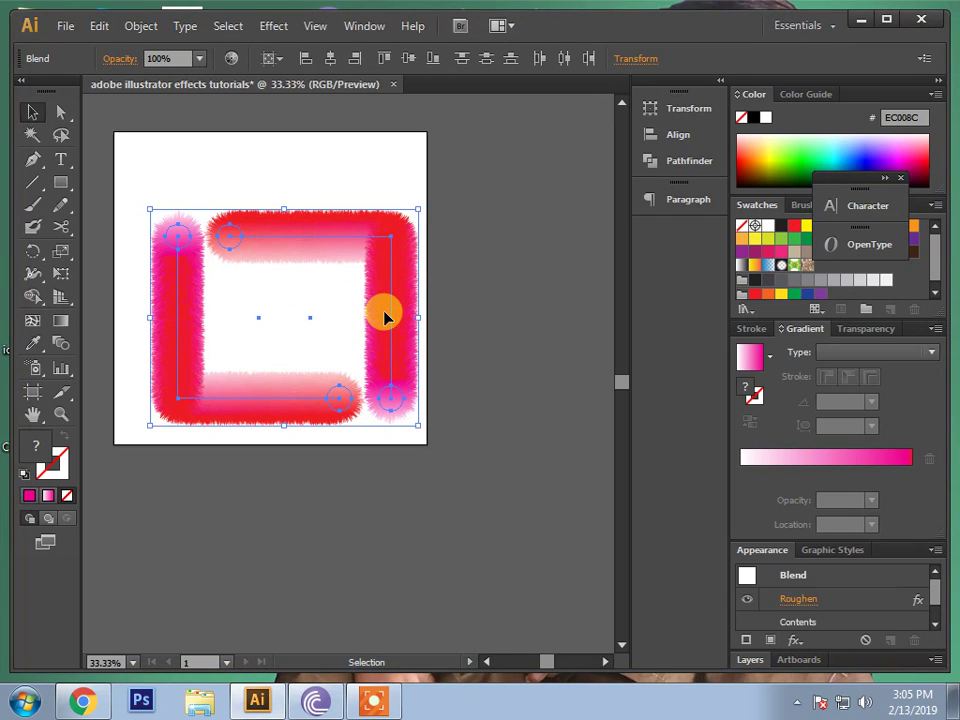
pyautogui.moveTo(385, 317); pyautogui.dragTo(358, 291)
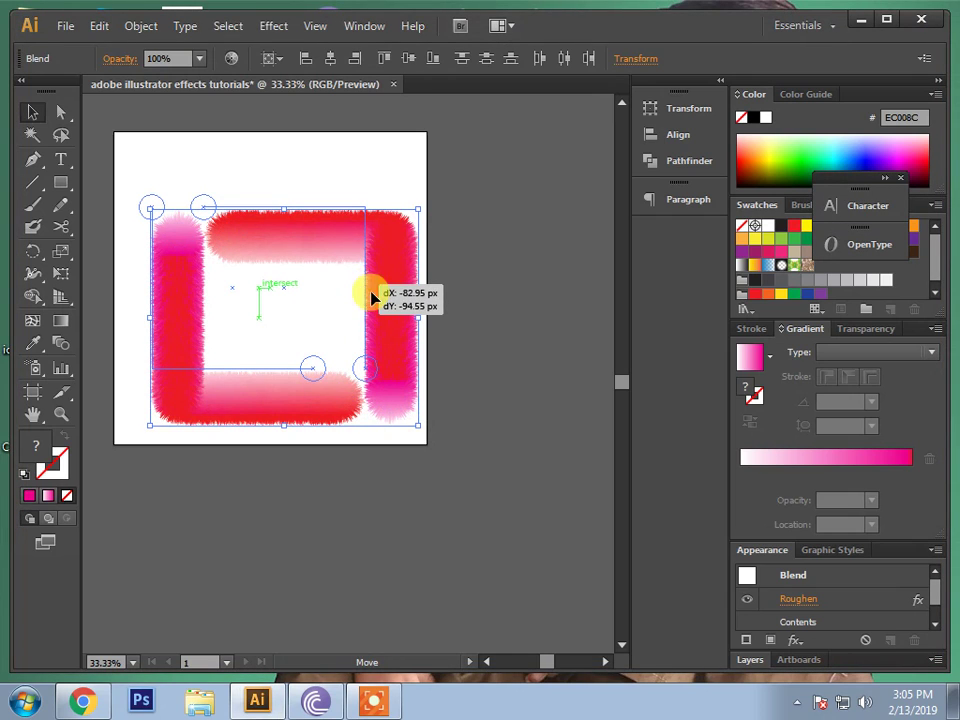
pyautogui.click(468, 336)
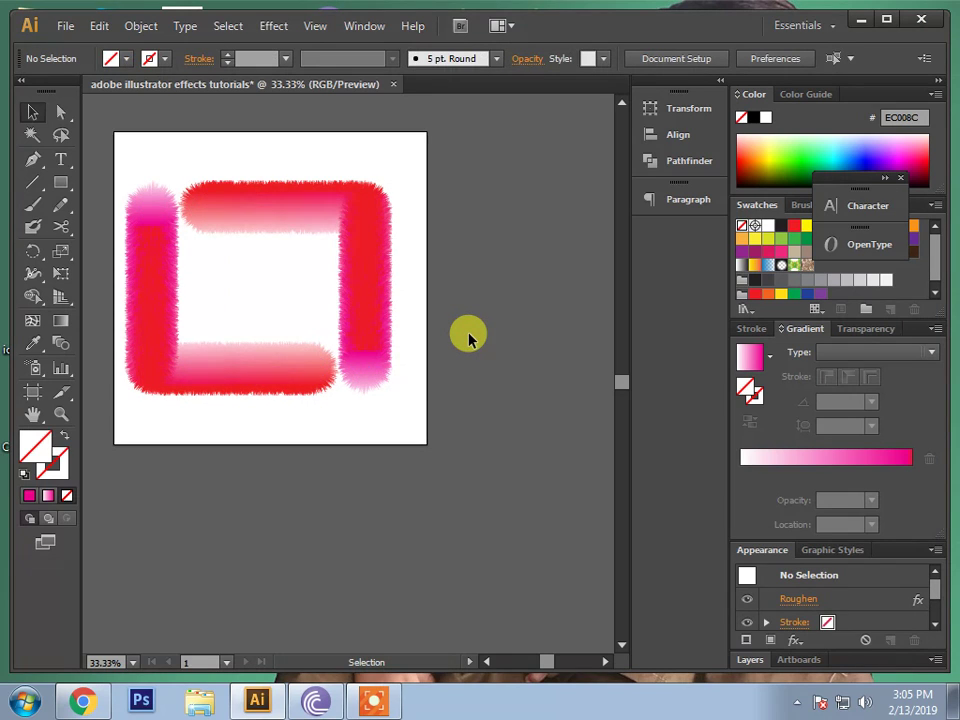